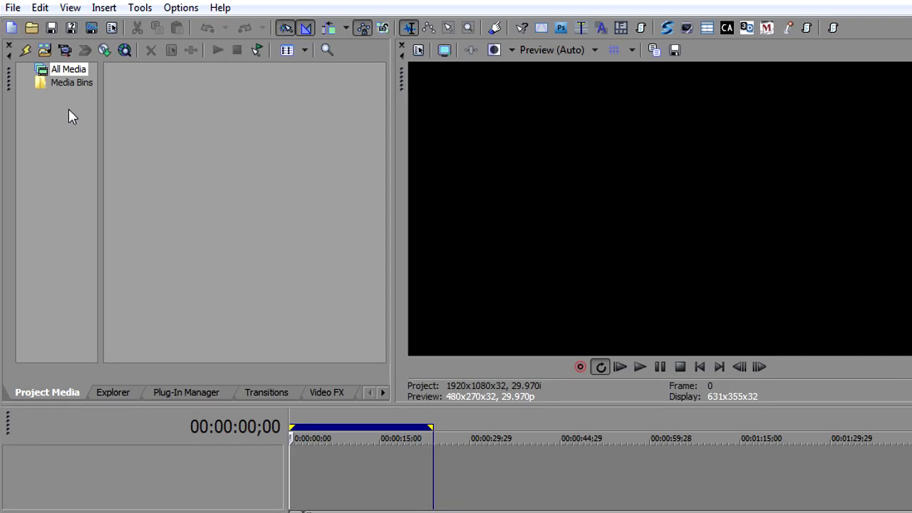
Insert a video track and add a five-second empty event at the start of the timeline.
{"action": "left_click", "coordinate": [103, 8]}
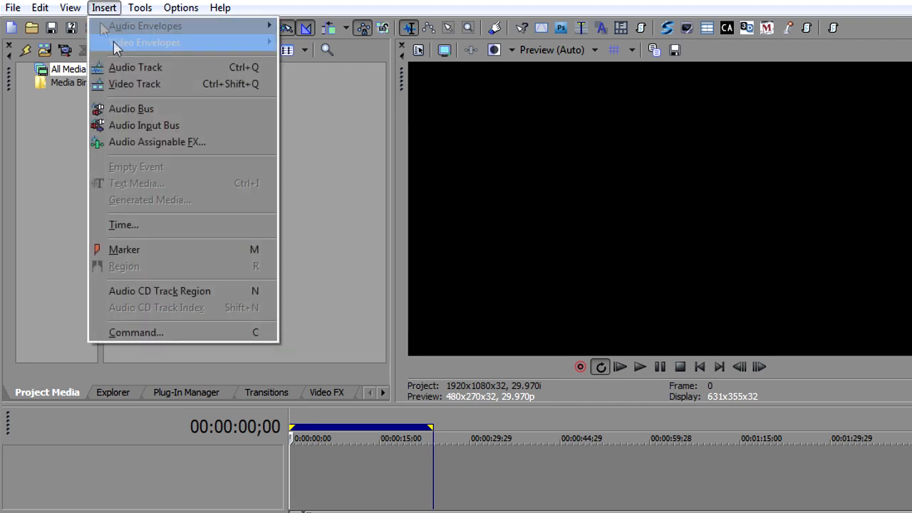
{"action": "left_click", "coordinate": [134, 84]}
{"action": "left_click", "coordinate": [99, 12]}
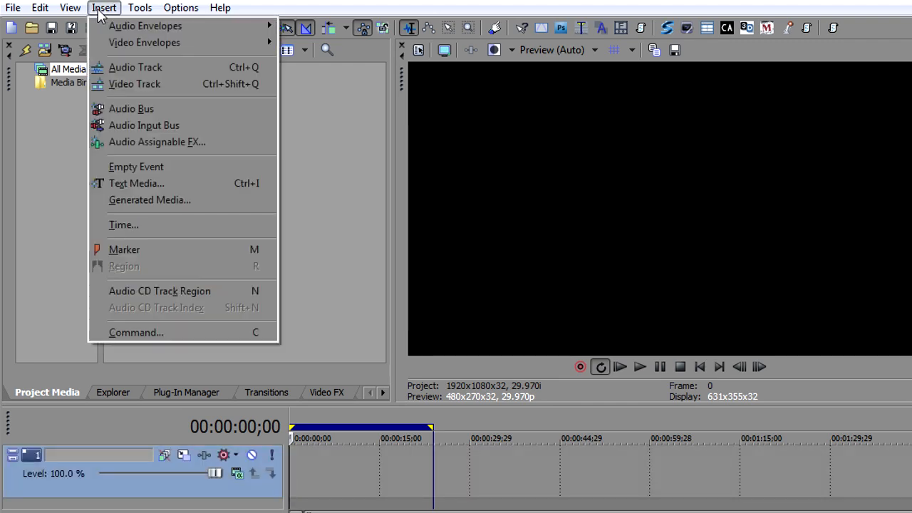
{"action": "left_click", "coordinate": [135, 166]}
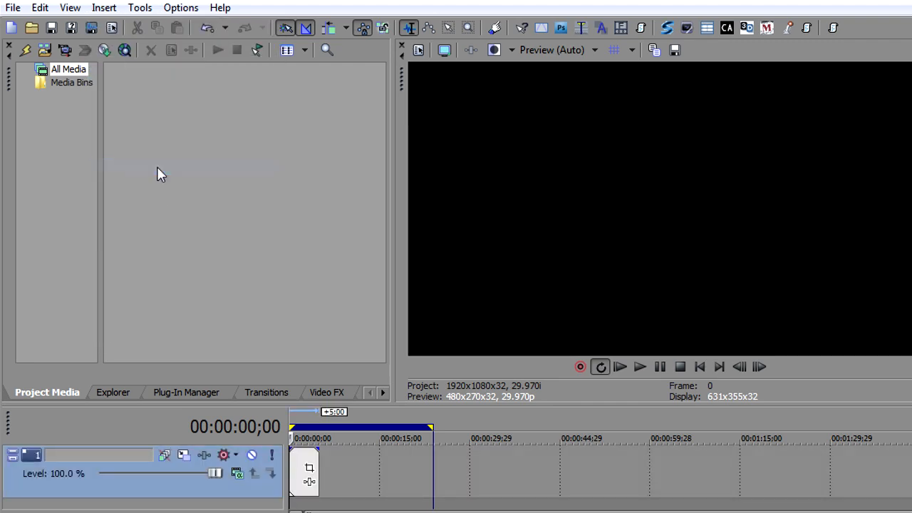
{"action": "left_click", "coordinate": [302, 470]}
{"action": "scroll", "coordinate": [299, 470], "scroll_direction": "up", "scroll_amount": 3}
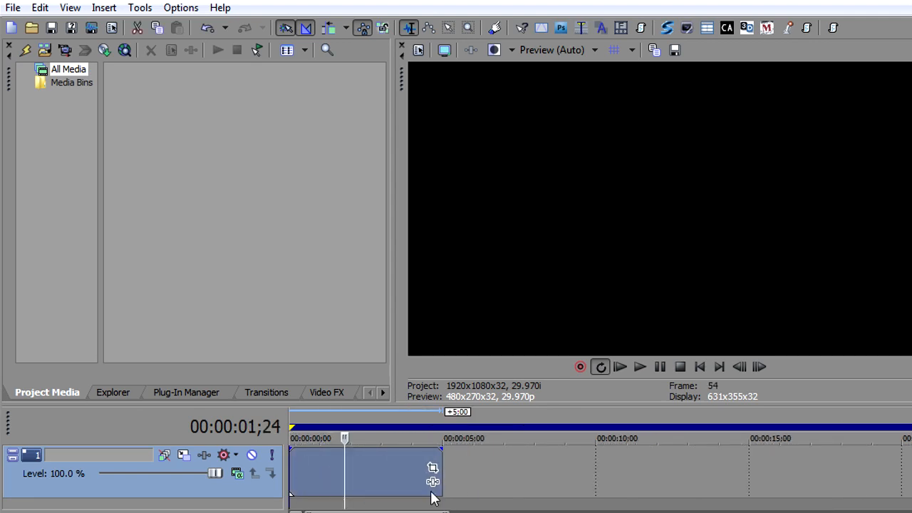
Apply the BCC Extruded Spline effect to the empty event and review its parameter groups.
{"action": "left_click", "coordinate": [186, 392]}
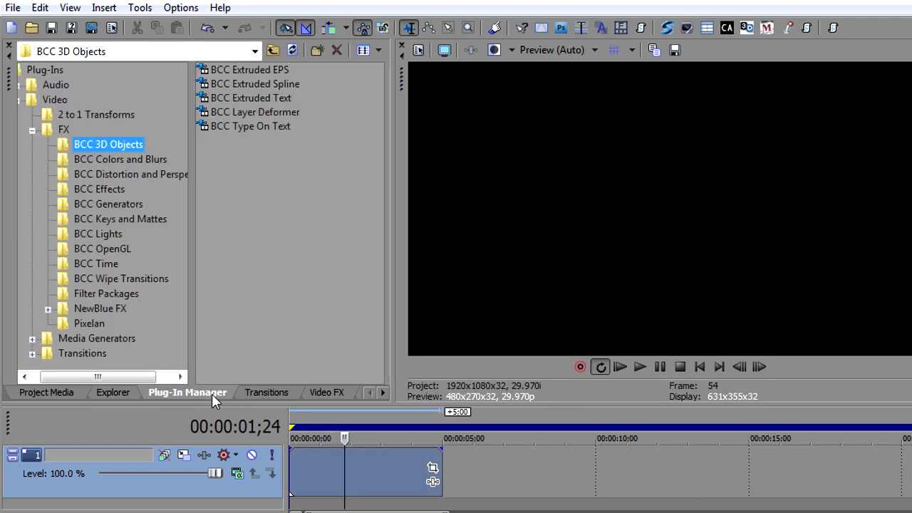
{"action": "left_click_drag", "start_coordinate": [241, 82], "coordinate": [370, 464]}
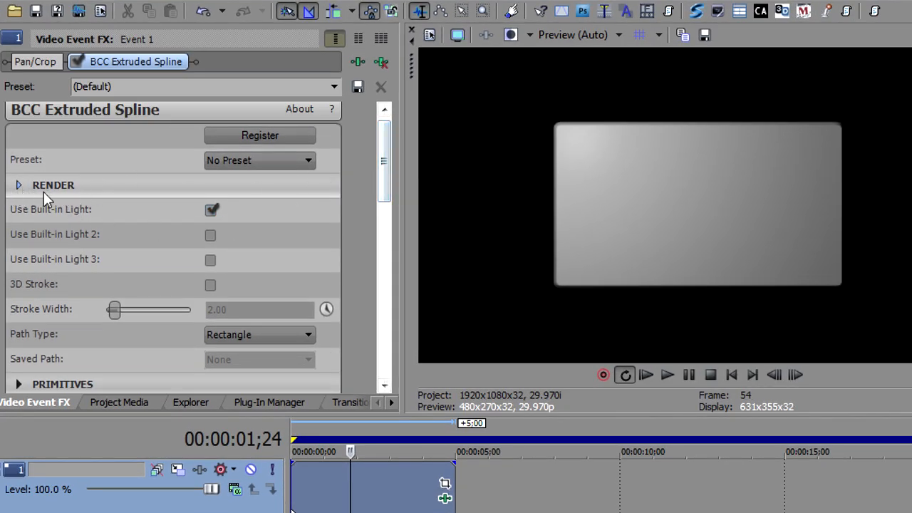
{"action": "left_click_drag", "start_coordinate": [383, 160], "coordinate": [385, 234]}
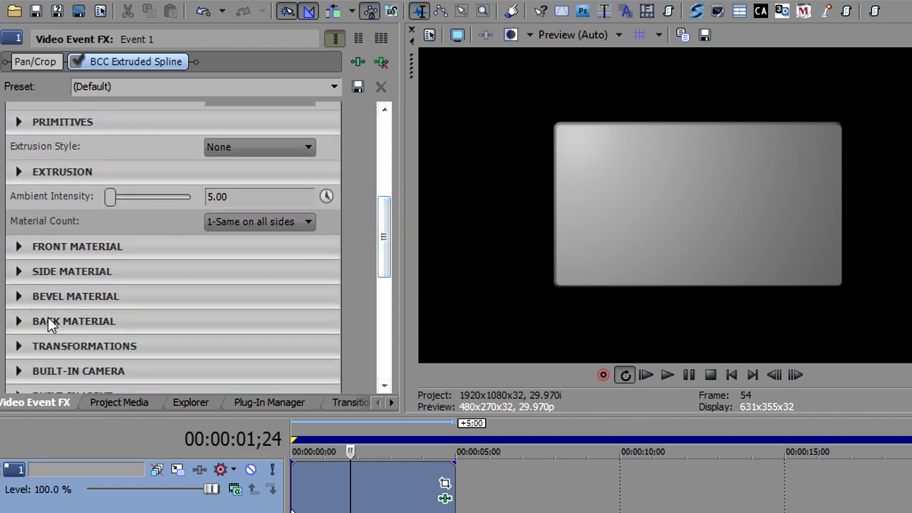
{"action": "left_click_drag", "start_coordinate": [383, 238], "coordinate": [381, 287]}
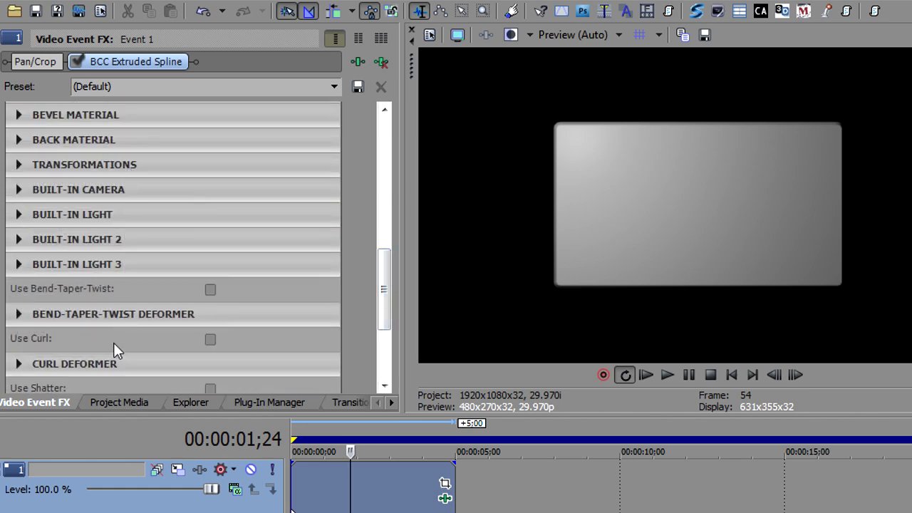
{"action": "left_click_drag", "start_coordinate": [384, 293], "coordinate": [383, 222]}
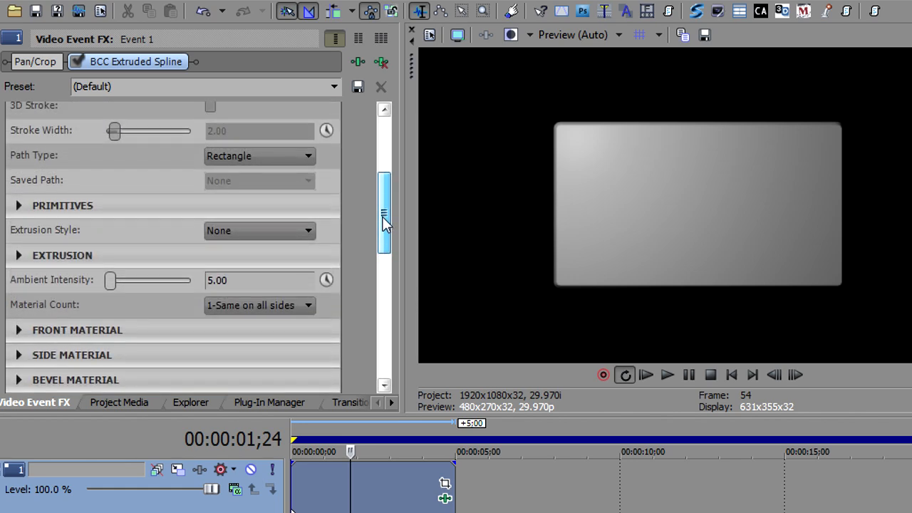
{"action": "left_click_drag", "start_coordinate": [381, 202], "coordinate": [385, 179]}
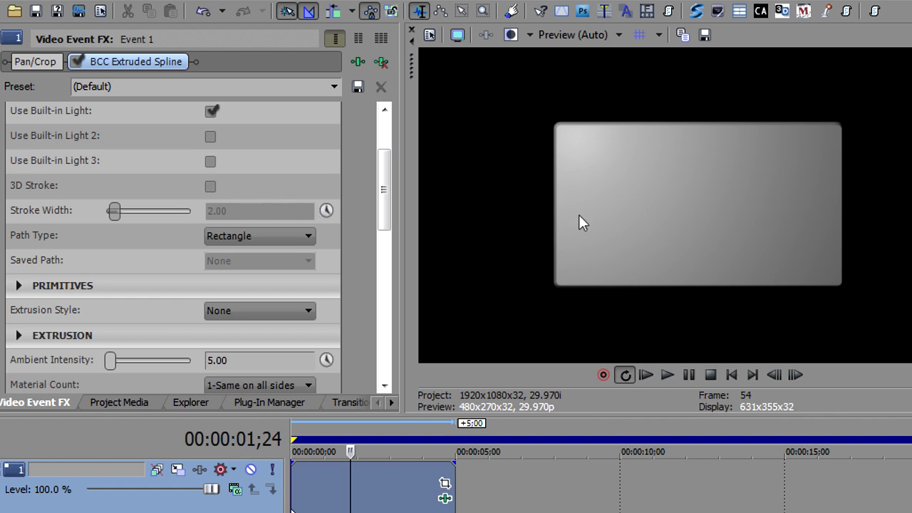
Try a 3D stroke with a wider stroke width on the rectangle, and turn 3D Stroke off again.
{"action": "left_click", "coordinate": [211, 186]}
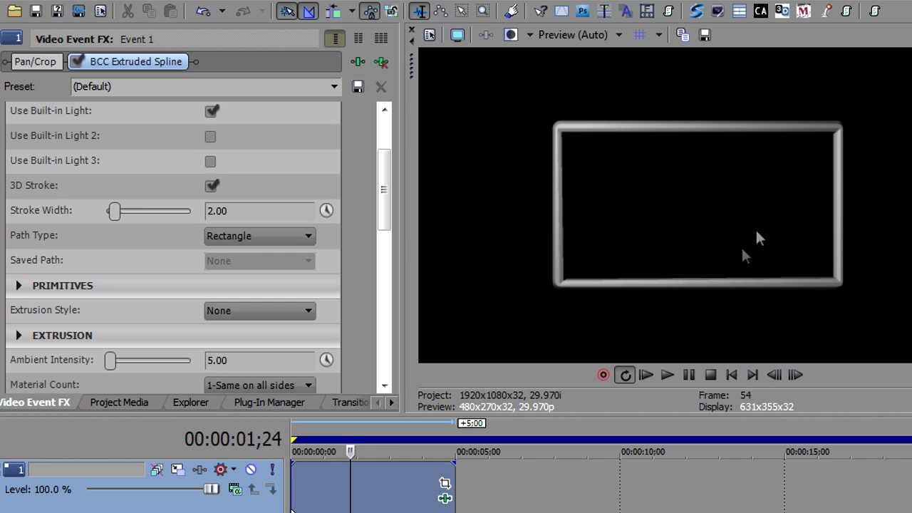
{"action": "mouse_move", "coordinate": [116, 212]}
{"action": "left_mouse_down"}
{"action": "mouse_move", "coordinate": [164, 213]}
{"action": "mouse_move", "coordinate": [150, 214]}
{"action": "left_mouse_up"}
{"action": "double_click", "coordinate": [147, 213]}
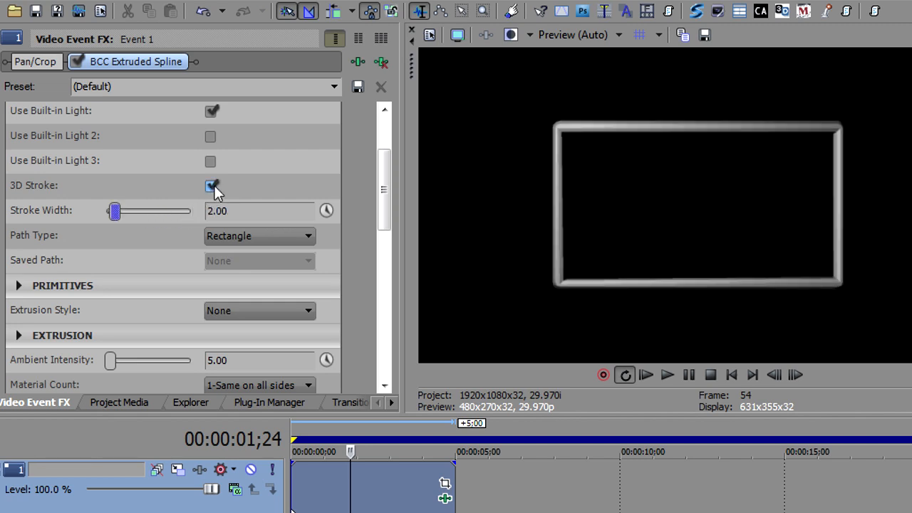
{"action": "left_click", "coordinate": [213, 186]}
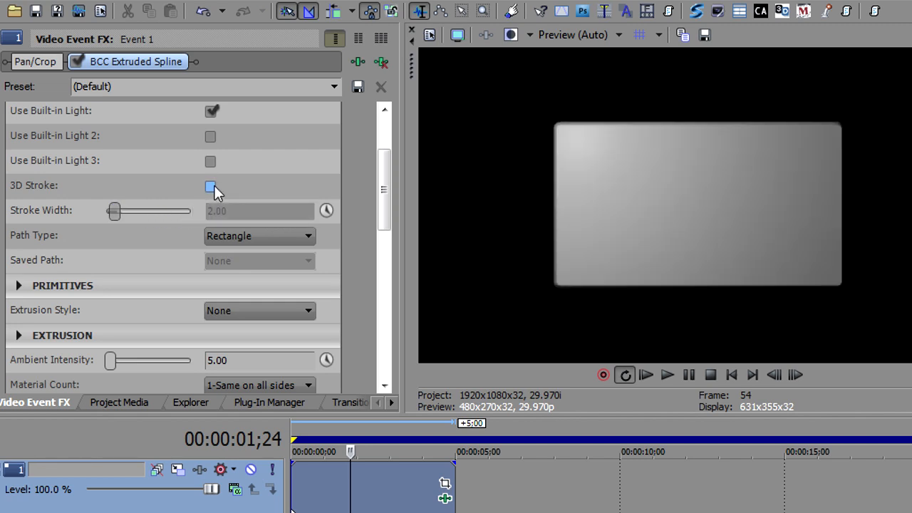
{"action": "left_click", "coordinate": [212, 186]}
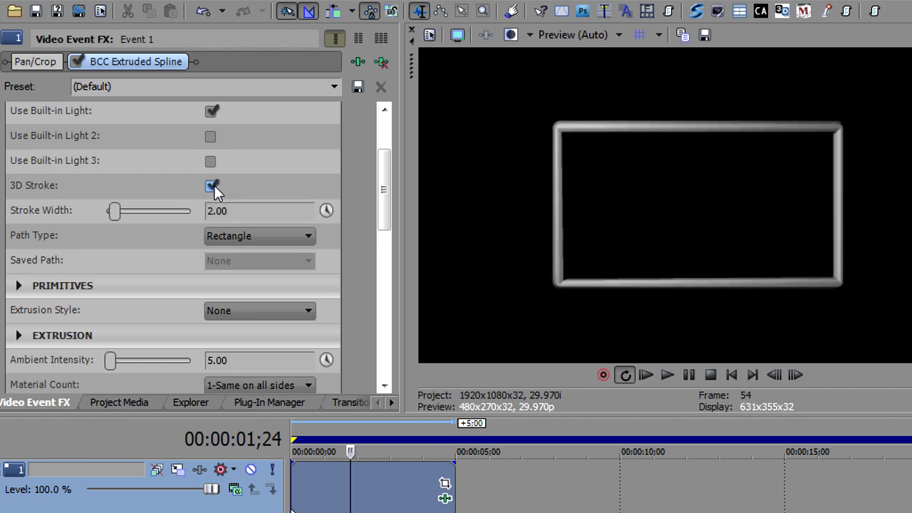
{"action": "left_click", "coordinate": [213, 186]}
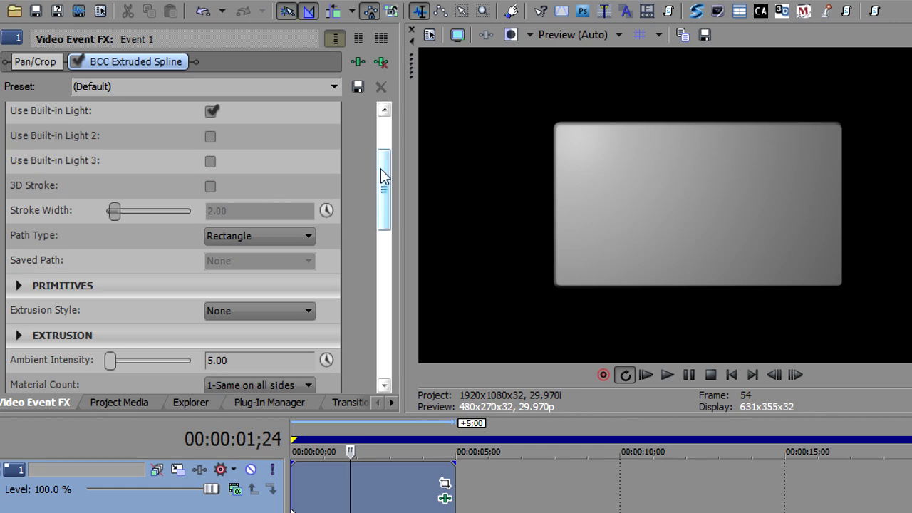
Expand the Primitives parameters and set the spline's path type to Heart.
{"action": "left_click_drag", "start_coordinate": [381, 171], "coordinate": [383, 207]}
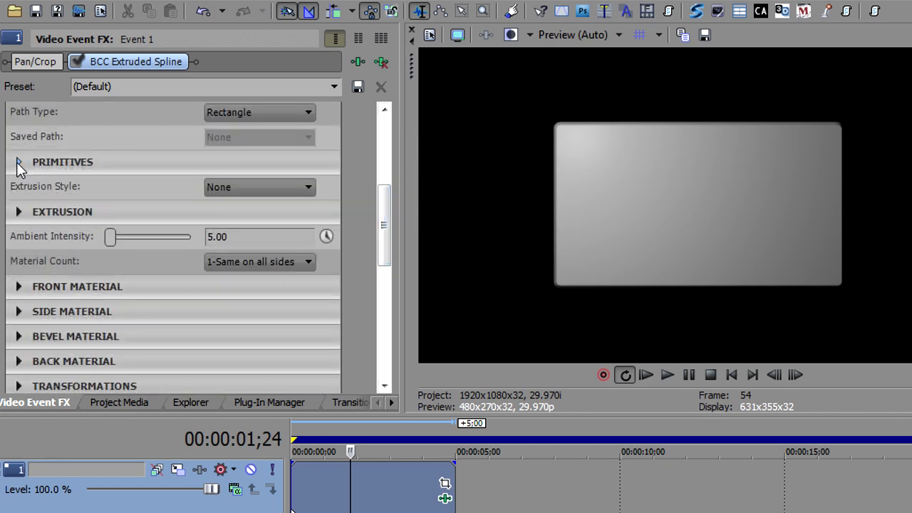
{"action": "left_click", "coordinate": [18, 163]}
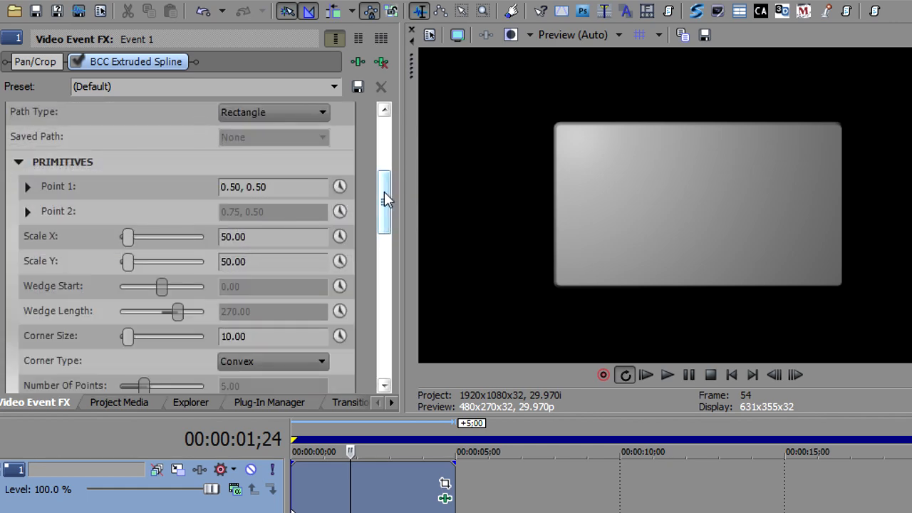
{"action": "left_click_drag", "start_coordinate": [384, 415], "coordinate": [387, 461]}
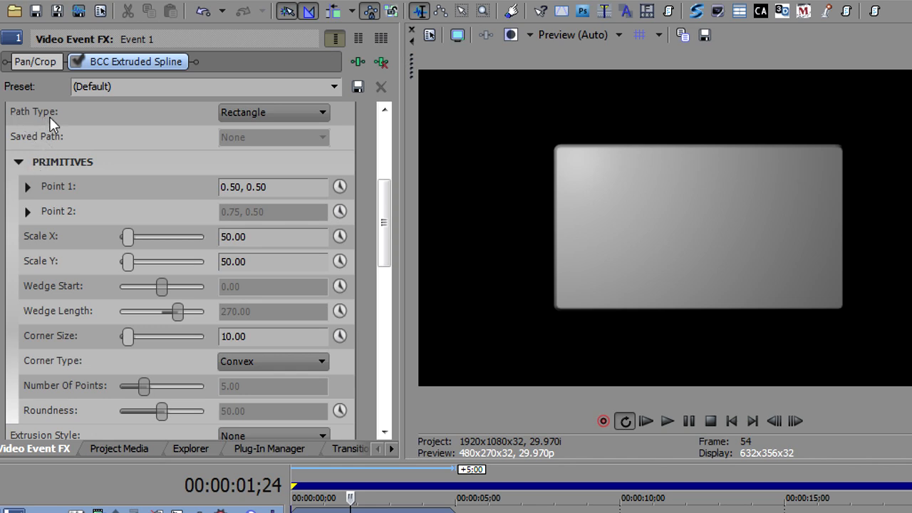
{"action": "left_click", "coordinate": [252, 113]}
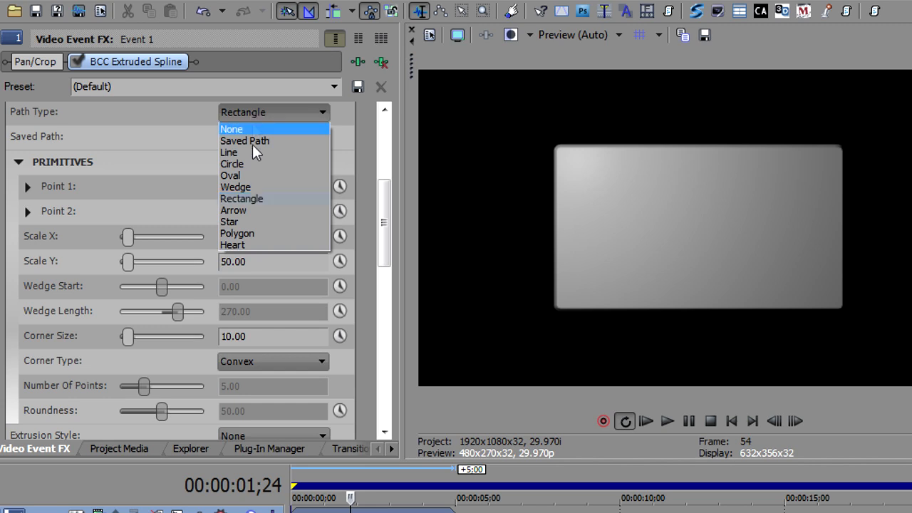
{"action": "left_click", "coordinate": [259, 244]}
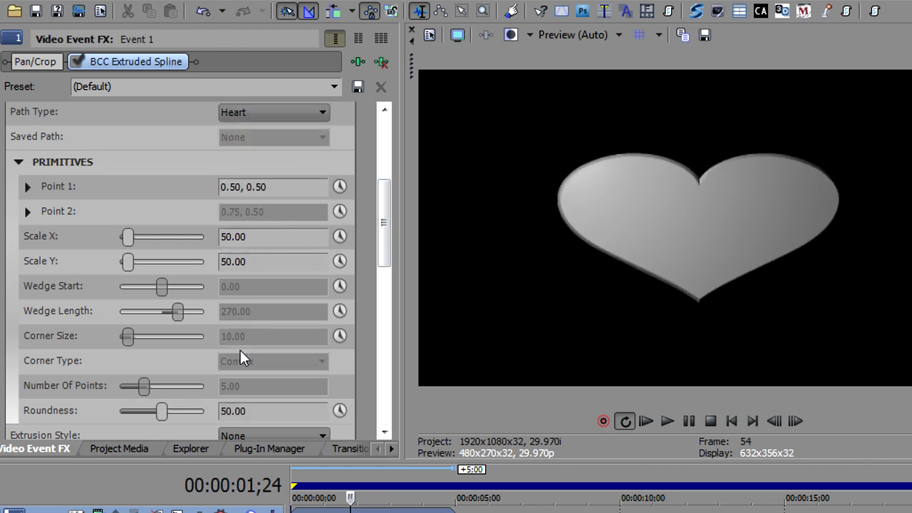
Try repositioning the heart through Point 1, and return it to 0.50, 0.50.
{"action": "left_click", "coordinate": [28, 188]}
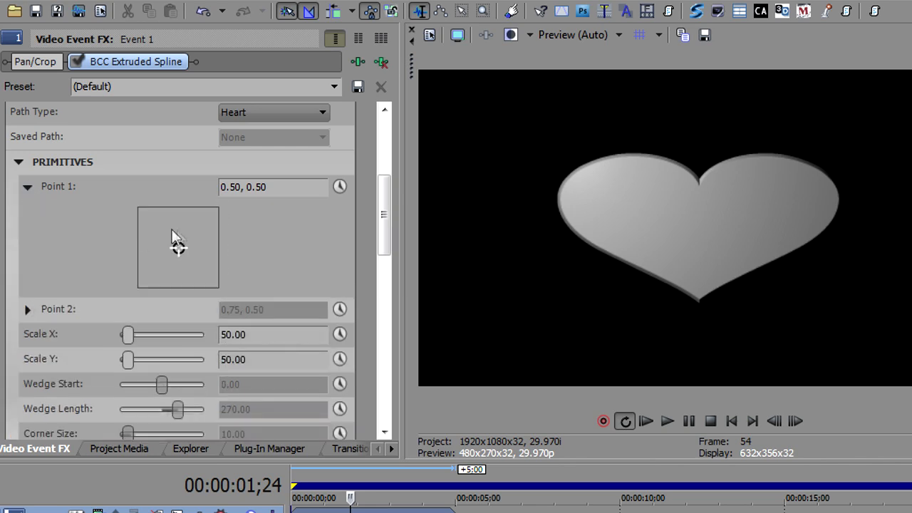
{"action": "mouse_move", "coordinate": [179, 247]}
{"action": "left_mouse_down"}
{"action": "mouse_move", "coordinate": [164, 237]}
{"action": "mouse_move", "coordinate": [198, 236]}
{"action": "mouse_move", "coordinate": [174, 254]}
{"action": "mouse_move", "coordinate": [179, 247]}
{"action": "left_mouse_up"}
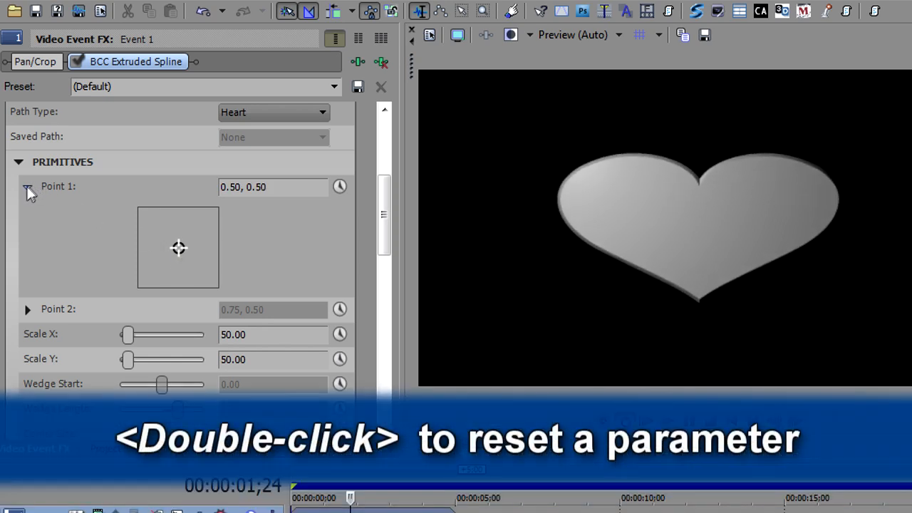
{"action": "left_click", "coordinate": [27, 186]}
Try enlarging the heart to about 75.68 in Scale X and 108.53 in Scale Y, and reset both to 50.00.
{"action": "left_click_drag", "start_coordinate": [379, 212], "coordinate": [380, 221]}
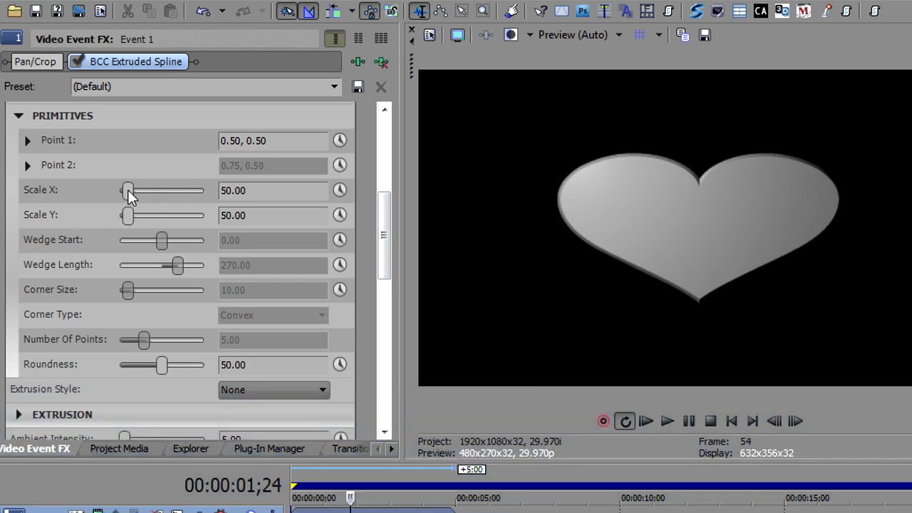
{"action": "left_click_drag", "start_coordinate": [128, 189], "coordinate": [142, 218]}
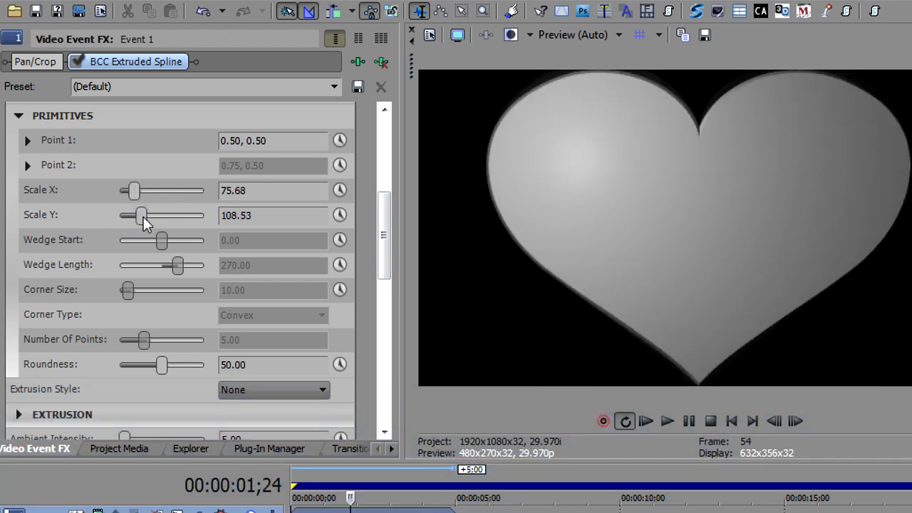
{"action": "double_click", "coordinate": [140, 215]}
{"action": "double_click", "coordinate": [134, 189]}
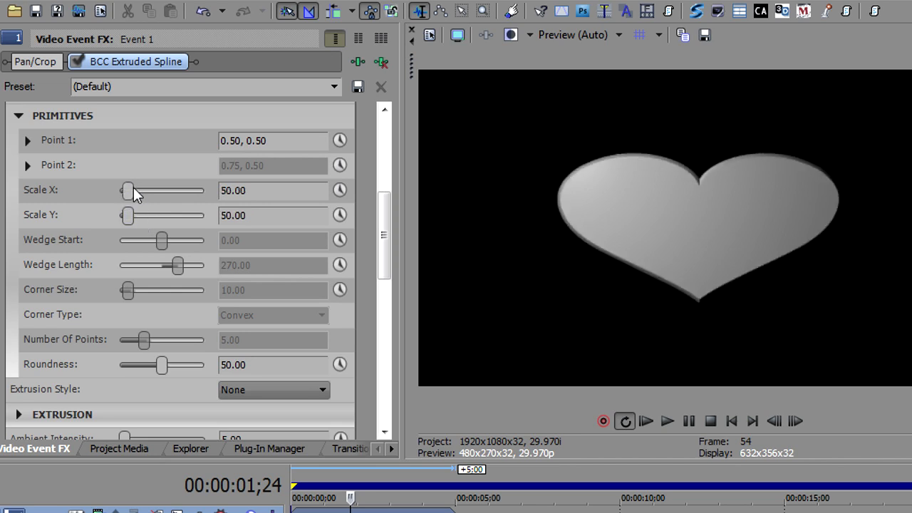
Try the heart's Roundness at 100.00 and at 0.00, and return it to 50.00.
{"action": "scroll", "coordinate": [384, 221], "scroll_direction": "up", "scroll_amount": 2}
{"action": "scroll", "coordinate": [386, 221], "scroll_direction": "up", "scroll_amount": 2}
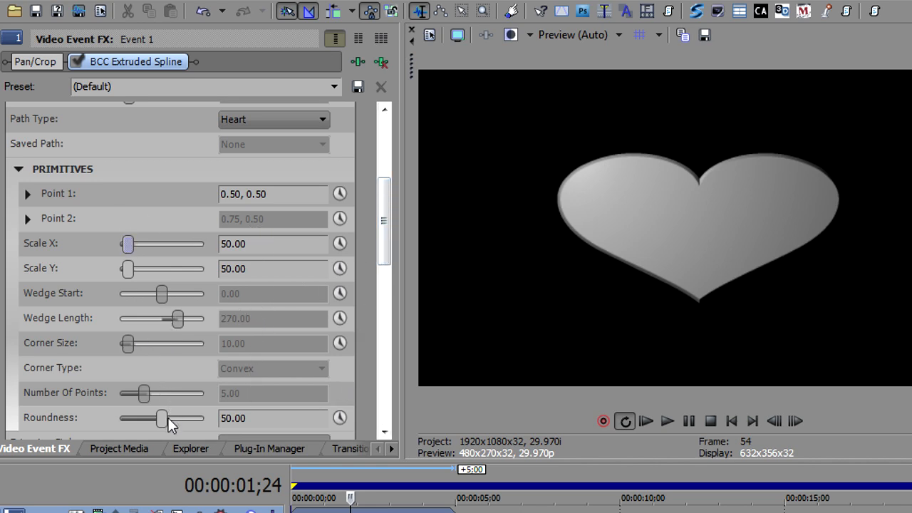
{"action": "left_click_drag", "start_coordinate": [160, 419], "coordinate": [209, 417]}
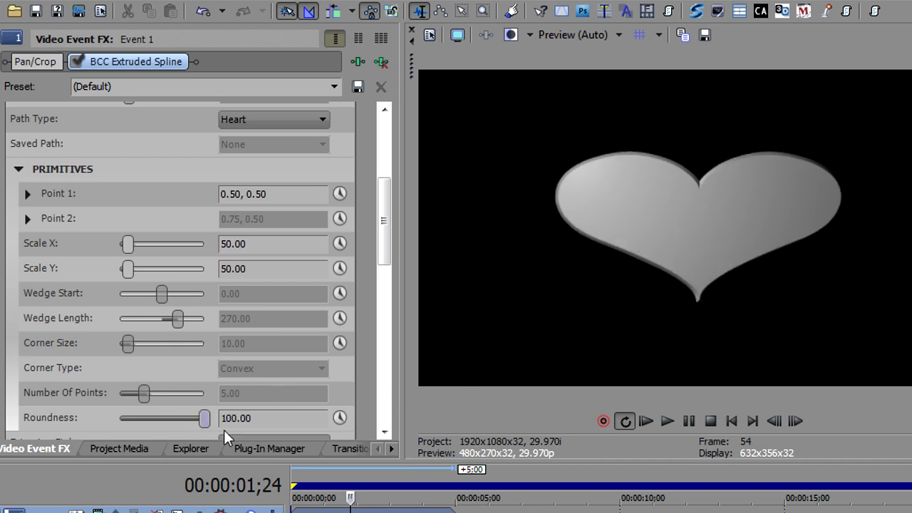
{"action": "left_click_drag", "start_coordinate": [206, 419], "coordinate": [119, 419]}
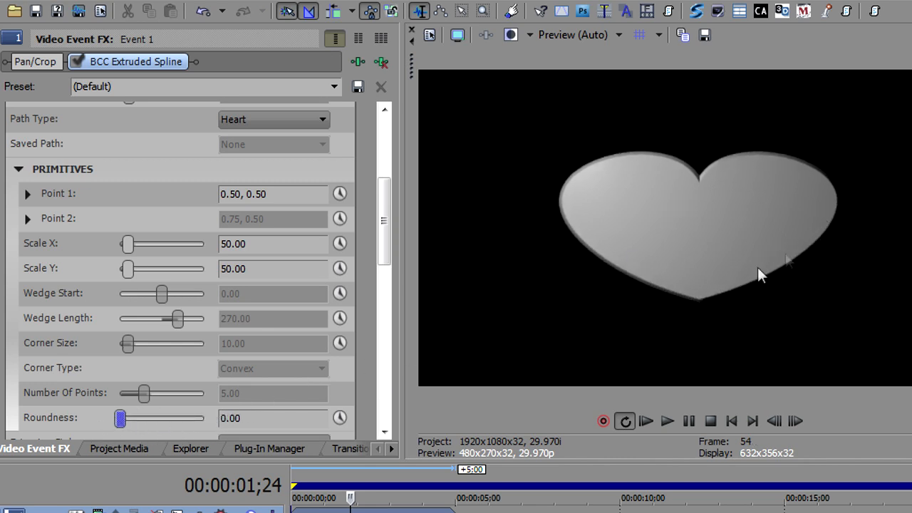
{"action": "left_click_drag", "start_coordinate": [115, 419], "coordinate": [163, 418]}
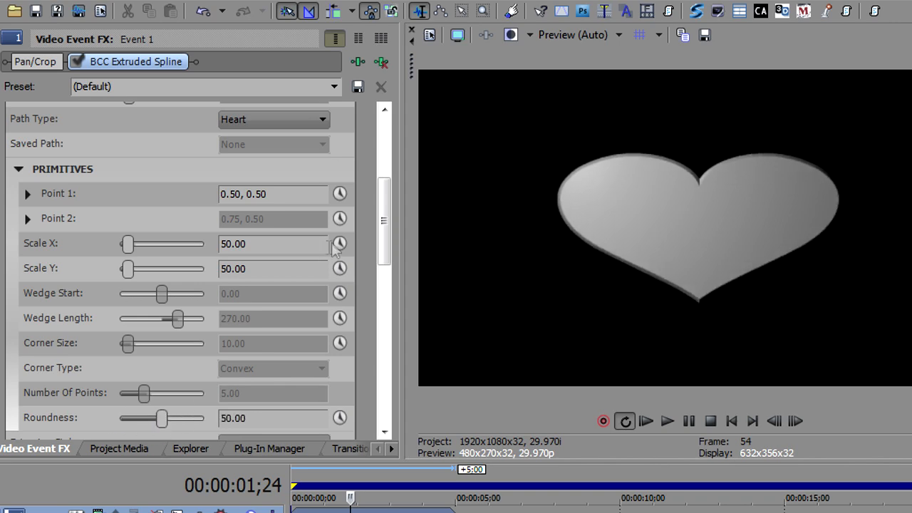
Change the spline's path type to Polygon.
{"action": "left_click_drag", "start_coordinate": [383, 220], "coordinate": [378, 199]}
{"action": "left_click", "coordinate": [285, 115]}
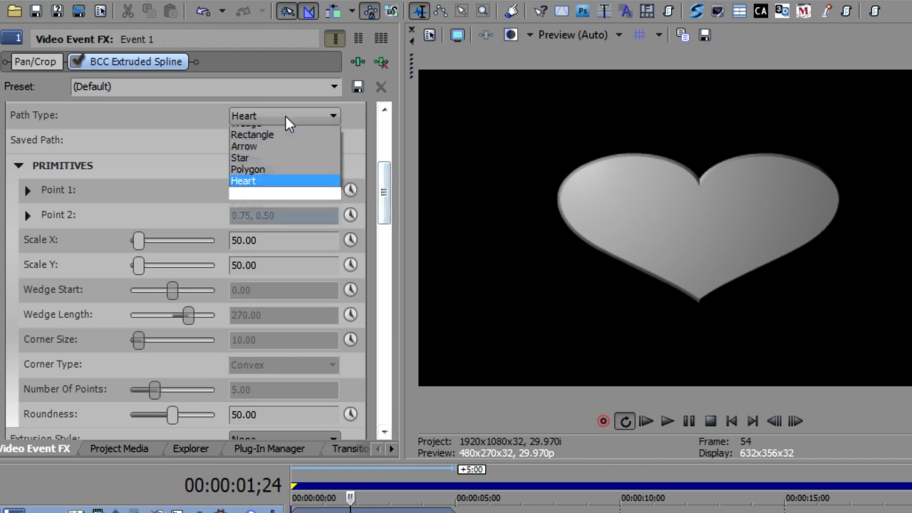
{"action": "left_click", "coordinate": [273, 237]}
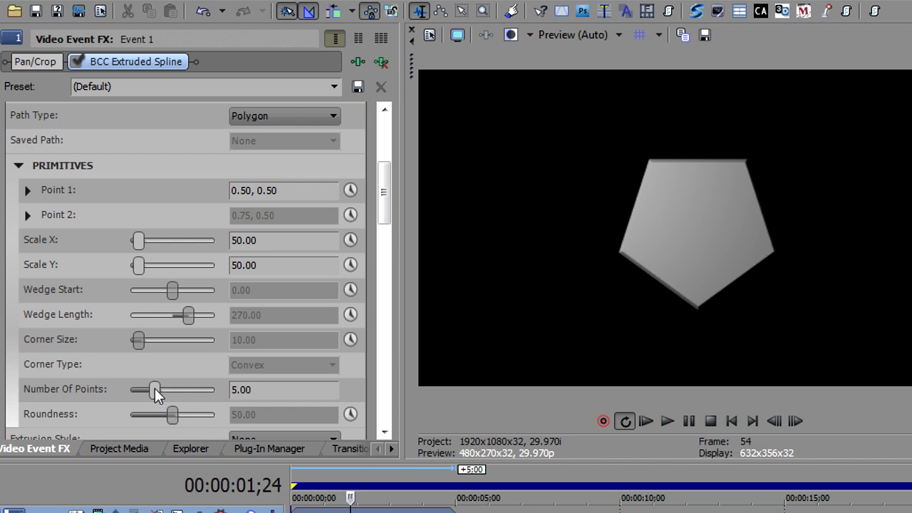
Try 20 points for the polygon, and reduce its number of points to 3.
{"action": "left_click_drag", "start_coordinate": [155, 388], "coordinate": [215, 382]}
{"action": "left_click_drag", "start_coordinate": [289, 390], "coordinate": [191, 392]}
{"action": "type", "text": "20"}
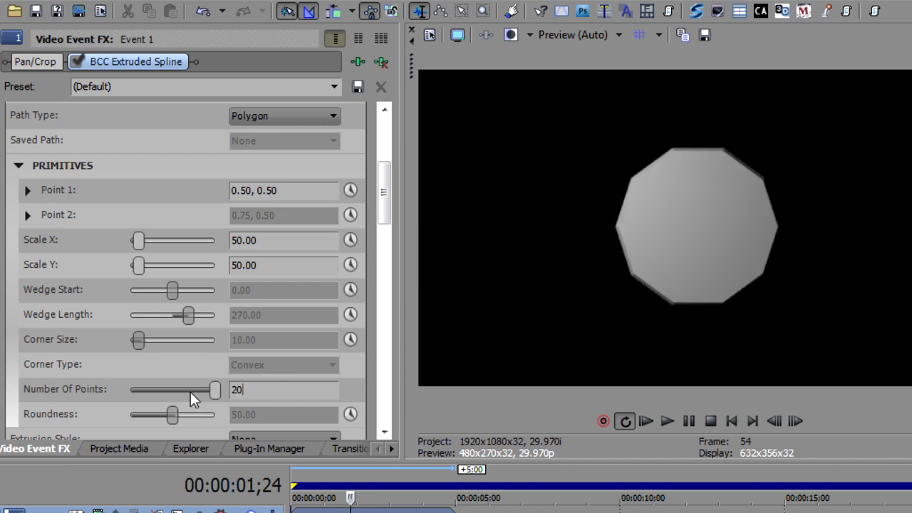
{"action": "key", "text": "Return"}
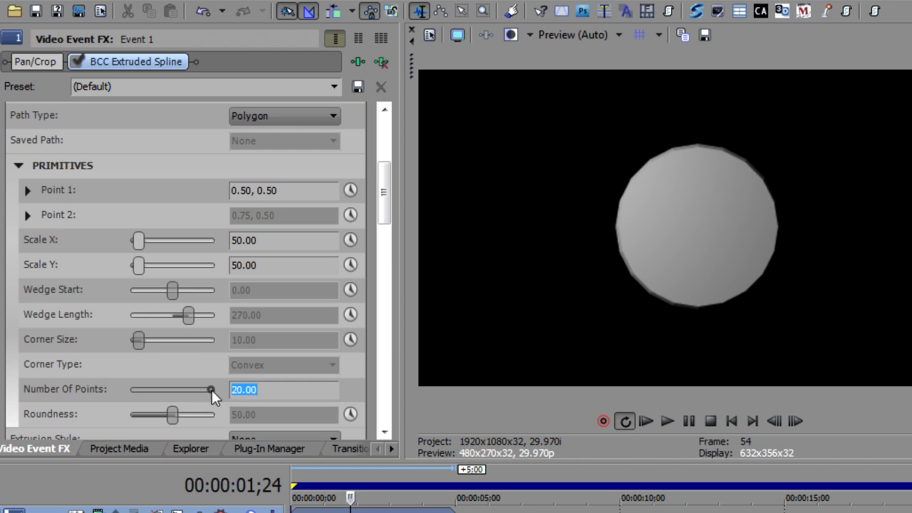
{"action": "left_click_drag", "start_coordinate": [211, 389], "coordinate": [208, 389]}
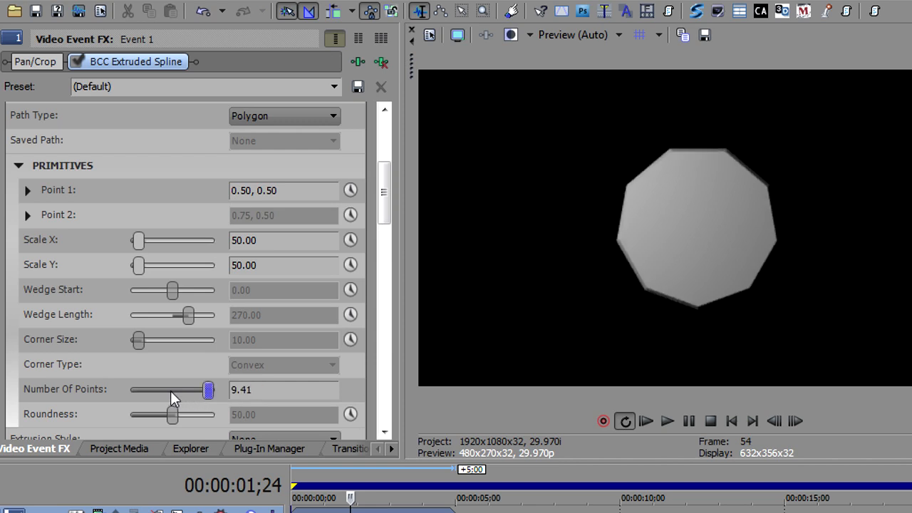
{"action": "left_click_drag", "start_coordinate": [207, 391], "coordinate": [98, 393]}
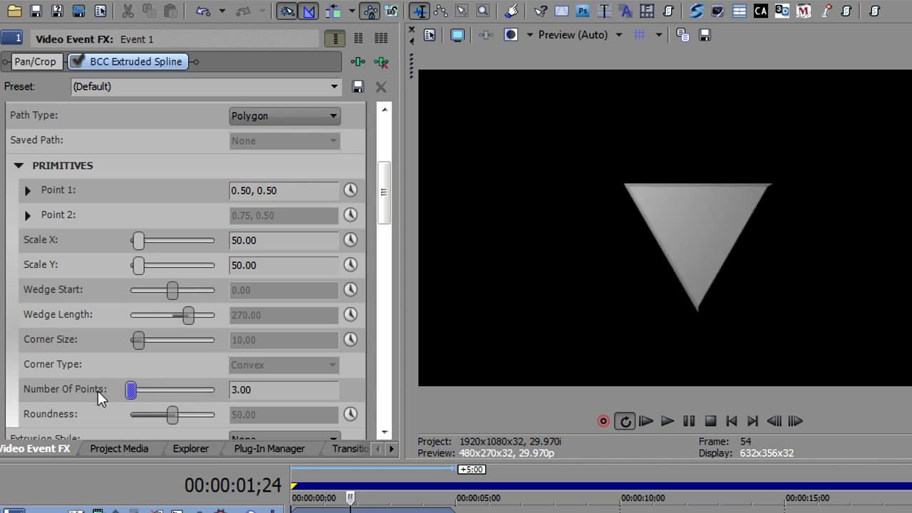
Try the polygon's Number Of Points at 6.91, and reset it to 5.00.
{"action": "left_click_drag", "start_coordinate": [133, 389], "coordinate": [179, 389]}
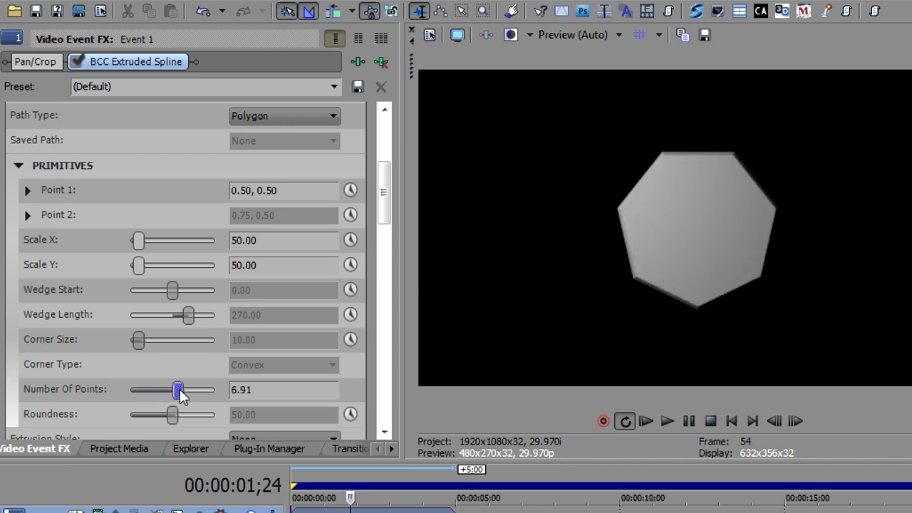
{"action": "double_click", "coordinate": [180, 390]}
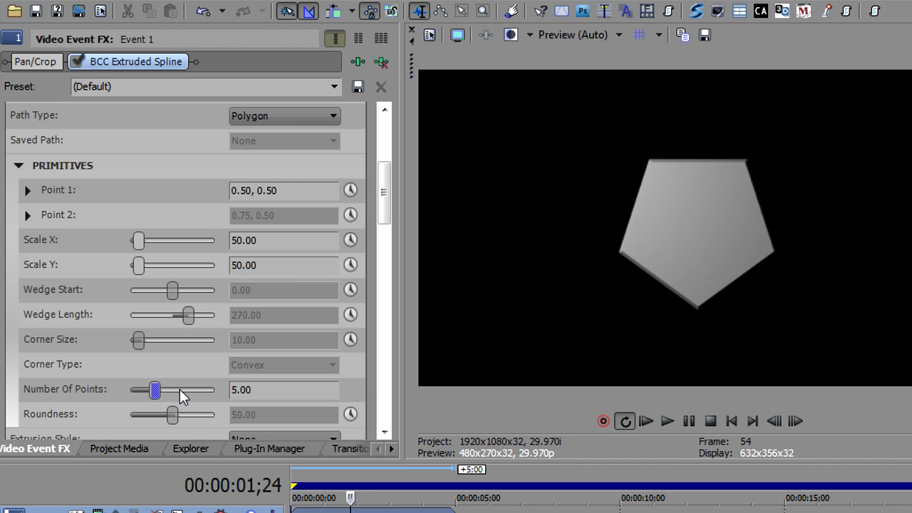
Change the path type to Star, try its Corner Size at 7.37, and return the size to 10.00.
{"action": "left_click", "coordinate": [281, 115]}
{"action": "left_click", "coordinate": [280, 225]}
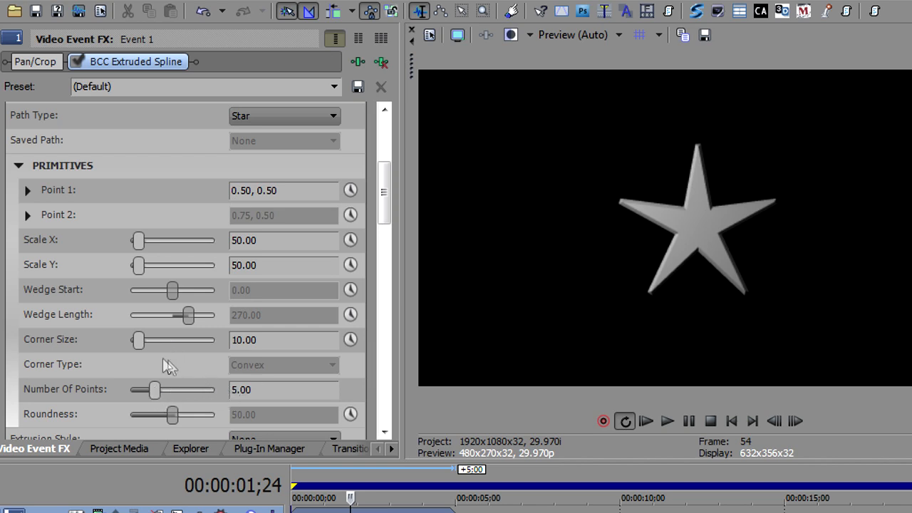
{"action": "mouse_move", "coordinate": [138, 336]}
{"action": "left_mouse_down"}
{"action": "mouse_move", "coordinate": [127, 341]}
{"action": "mouse_move", "coordinate": [136, 340]}
{"action": "left_mouse_up"}
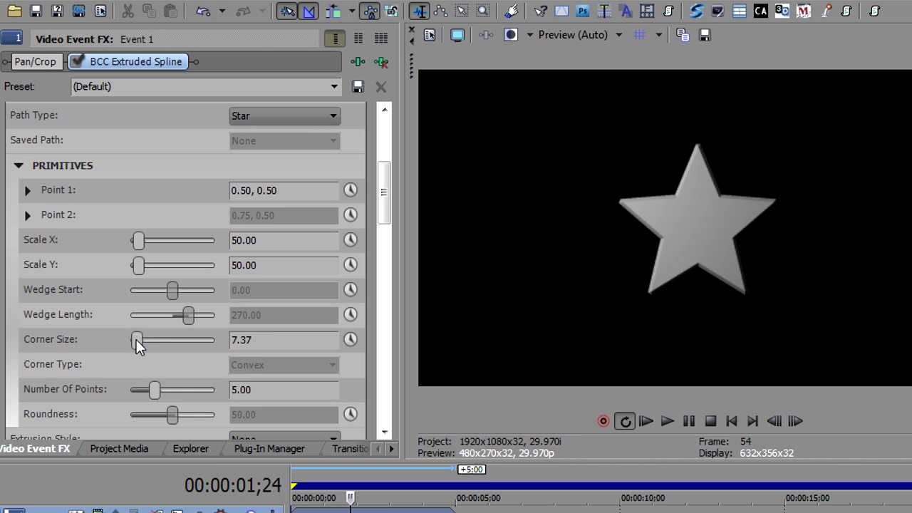
{"action": "mouse_move", "coordinate": [136, 339]}
{"action": "left_mouse_down"}
{"action": "mouse_move", "coordinate": [162, 340]}
{"action": "mouse_move", "coordinate": [132, 343]}
{"action": "mouse_move", "coordinate": [141, 340]}
{"action": "left_mouse_up"}
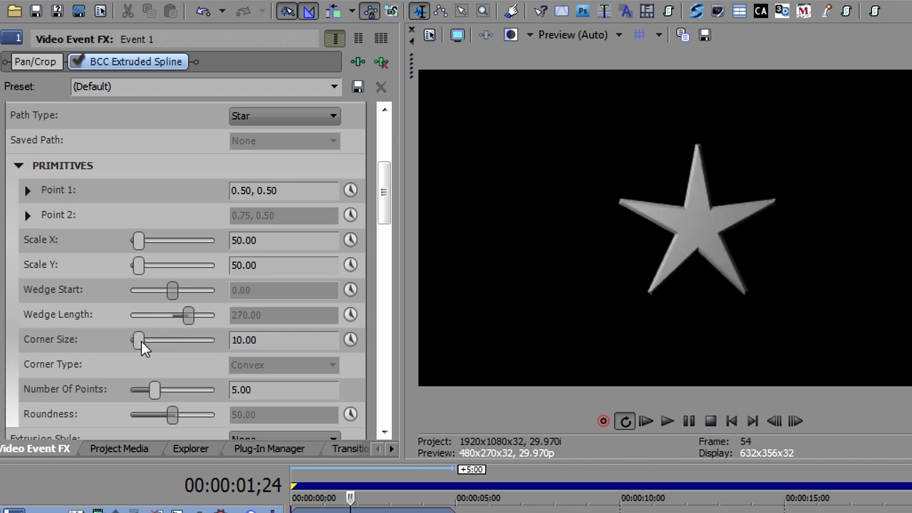
Try 10 and 20 points for the star, and return its number of points to 5.
{"action": "left_click_drag", "start_coordinate": [155, 392], "coordinate": [164, 393]}
{"action": "left_click_drag", "start_coordinate": [170, 392], "coordinate": [225, 395]}
{"action": "left_click", "coordinate": [291, 394]}
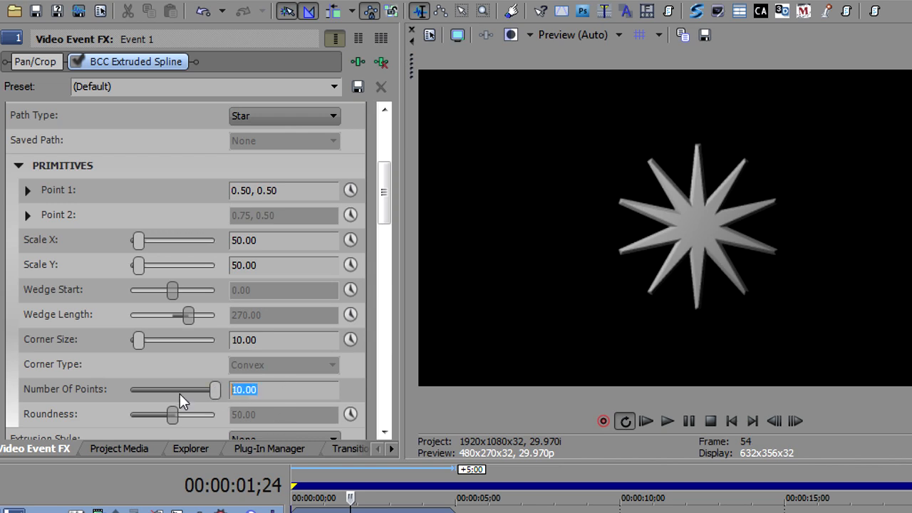
{"action": "type", "text": "20"}
{"action": "key", "text": "Return"}
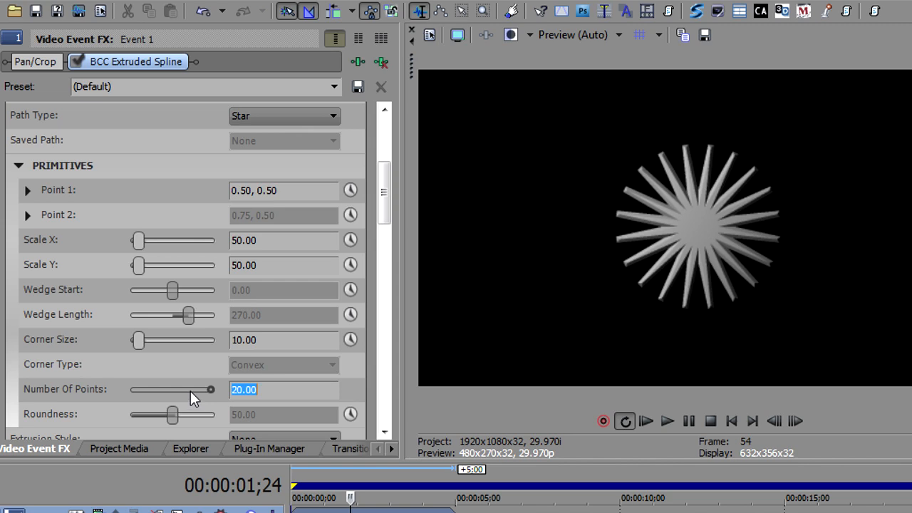
{"action": "left_click_drag", "start_coordinate": [212, 390], "coordinate": [155, 390]}
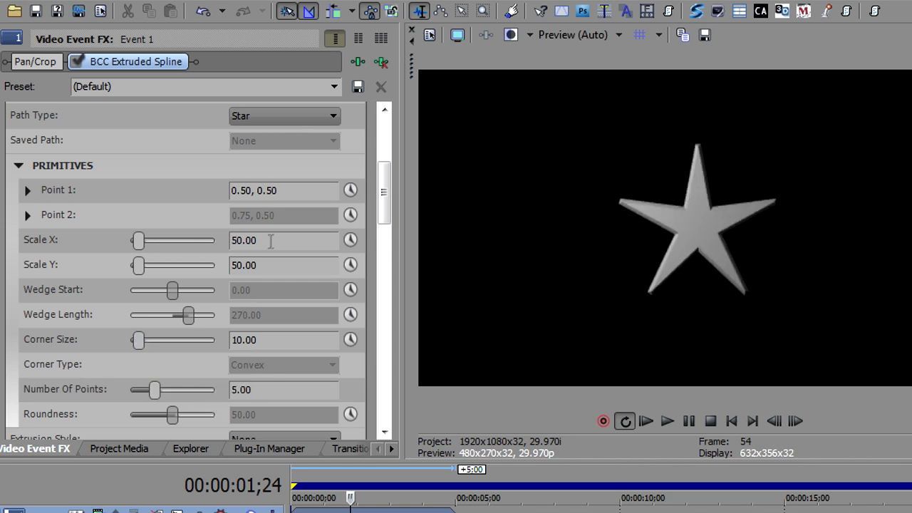
Change the path type to Arrow, try a different scale for it, and reset Scale X and Scale Y to 50.00.
{"action": "left_click", "coordinate": [282, 114]}
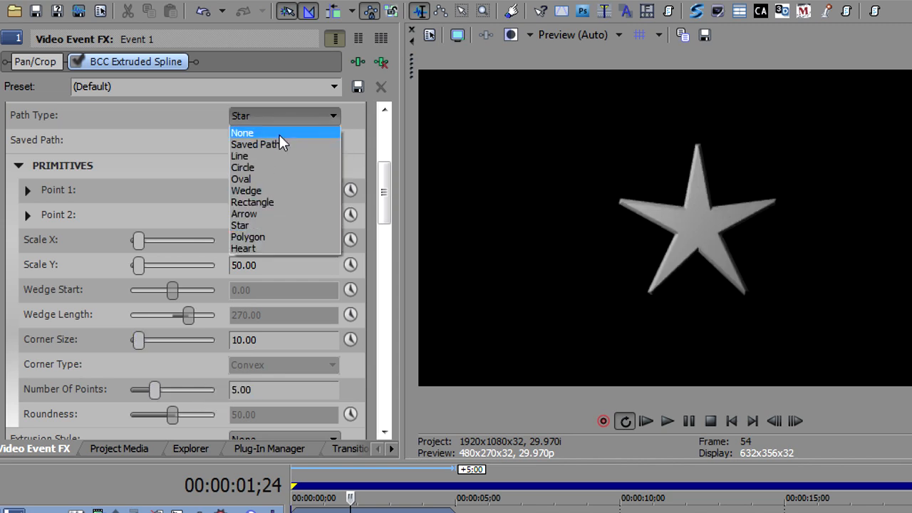
{"action": "left_click", "coordinate": [279, 213]}
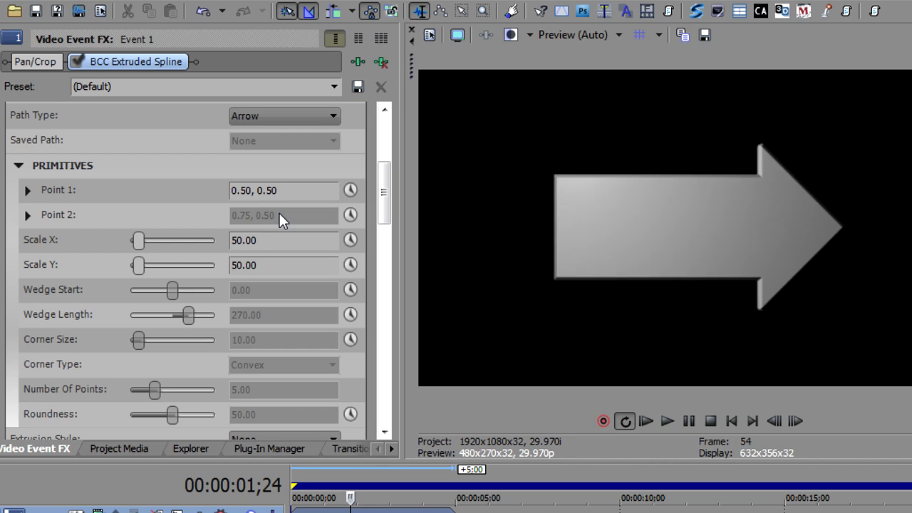
{"action": "left_click_drag", "start_coordinate": [140, 263], "coordinate": [132, 244]}
{"action": "double_click", "coordinate": [132, 244]}
{"action": "double_click", "coordinate": [134, 265]}
Change the path type to Rectangle and set its Corner Size to 25.00.
{"action": "left_click", "coordinate": [275, 114]}
{"action": "left_click", "coordinate": [278, 203]}
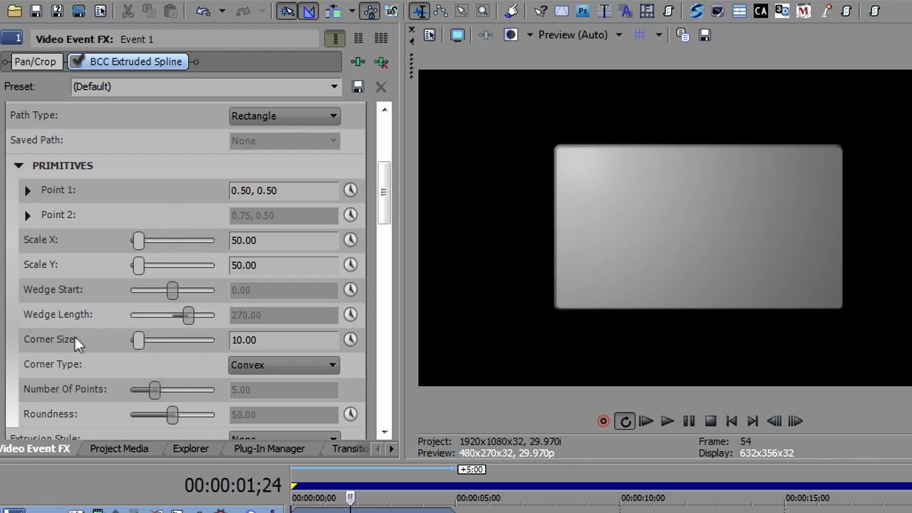
{"action": "left_click_drag", "start_coordinate": [139, 338], "coordinate": [171, 340]}
{"action": "double_click", "coordinate": [285, 339]}
{"action": "type", "text": "25"}
{"action": "key", "text": "Return"}
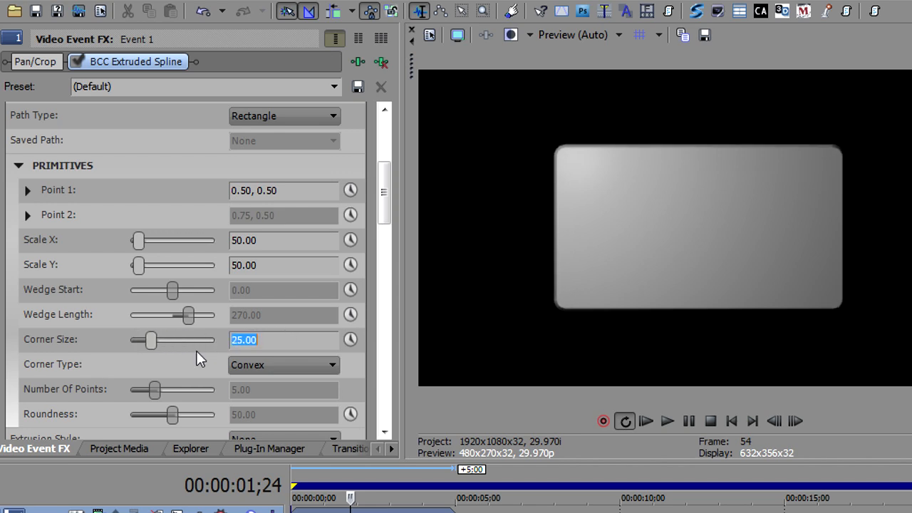
Make the rectangle's corners Concave and enlarge their Corner Size to about 58.95.
{"action": "left_click", "coordinate": [295, 363]}
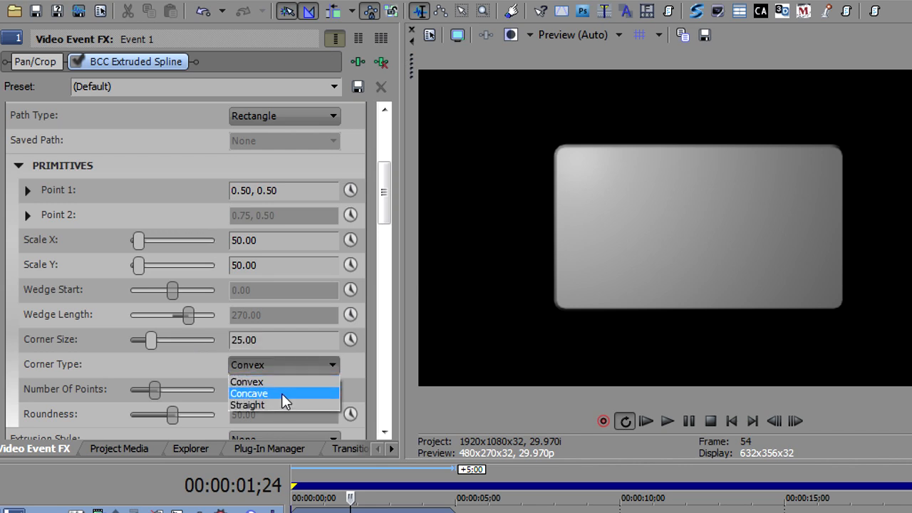
{"action": "left_click", "coordinate": [282, 393]}
{"action": "left_click_drag", "start_coordinate": [159, 338], "coordinate": [178, 339]}
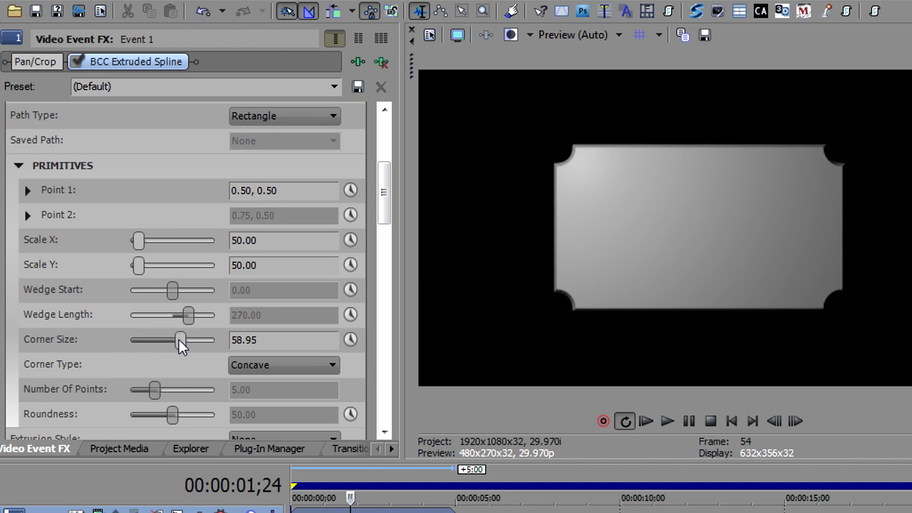
Make the rectangle's corners Straight and adjust their Corner Size to about 49.47.
{"action": "left_click", "coordinate": [253, 364]}
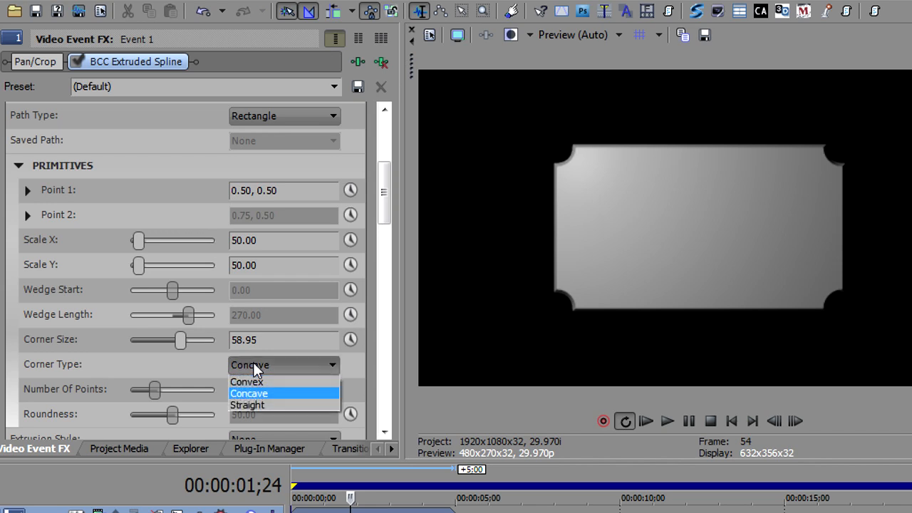
{"action": "left_click", "coordinate": [249, 405]}
{"action": "mouse_move", "coordinate": [181, 339]}
{"action": "left_mouse_down"}
{"action": "mouse_move", "coordinate": [163, 343]}
{"action": "mouse_move", "coordinate": [184, 342]}
{"action": "mouse_move", "coordinate": [174, 343]}
{"action": "left_mouse_up"}
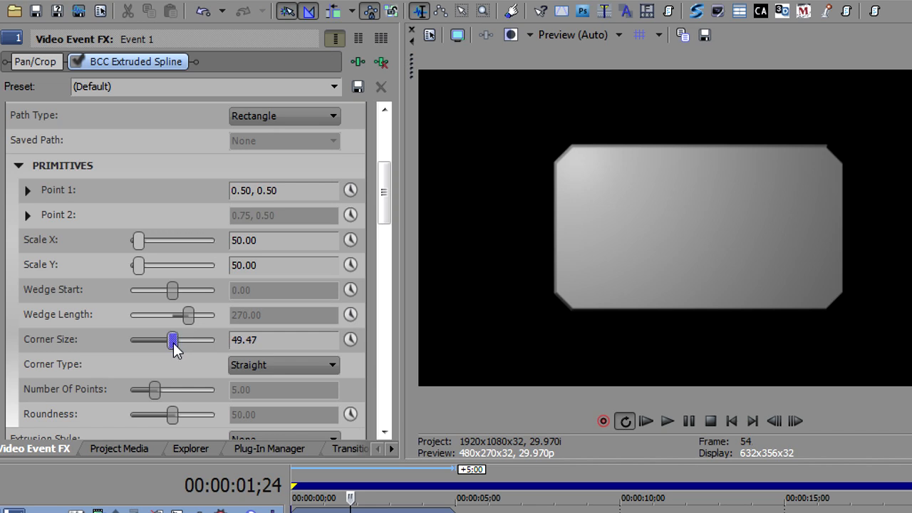
Change the path type to Wedge, try small Wedge Length adjustments, and set the length to 45.
{"action": "left_click", "coordinate": [280, 116]}
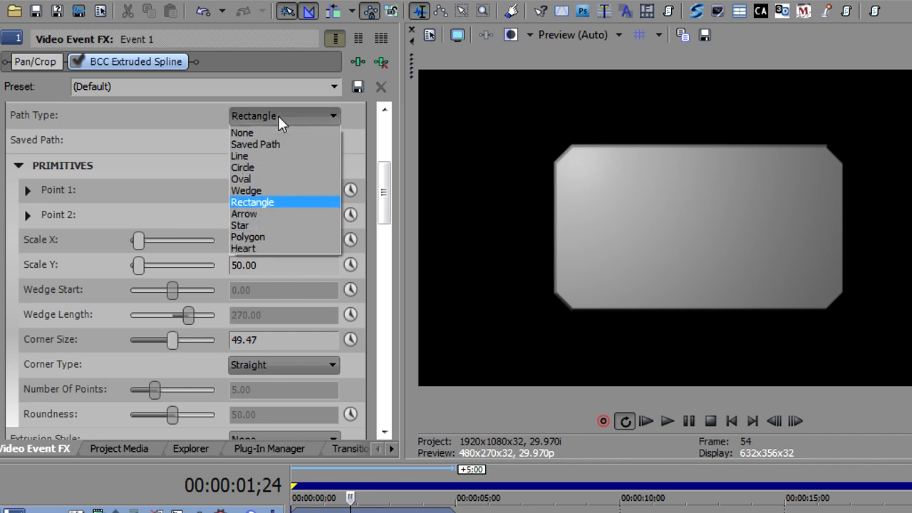
{"action": "left_click", "coordinate": [274, 190]}
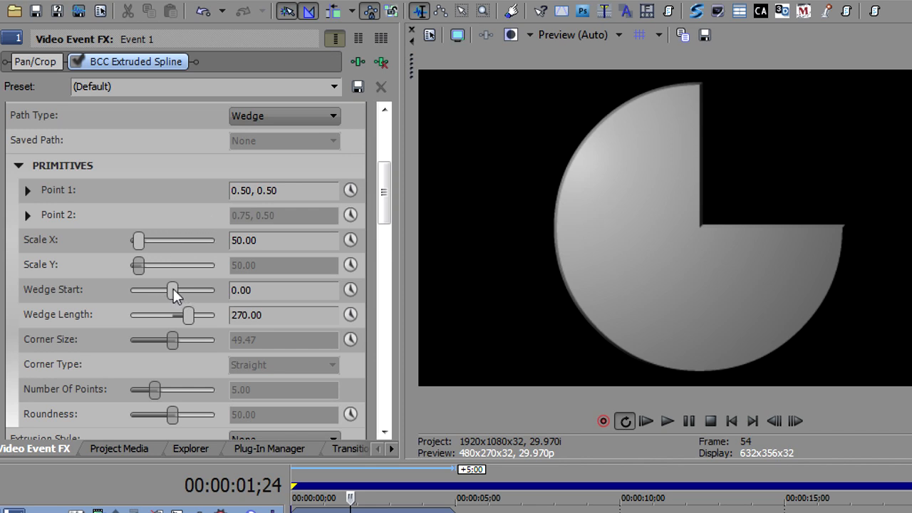
{"action": "mouse_move", "coordinate": [187, 313]}
{"action": "left_mouse_down"}
{"action": "mouse_move", "coordinate": [171, 312]}
{"action": "mouse_move", "coordinate": [188, 317]}
{"action": "left_mouse_up"}
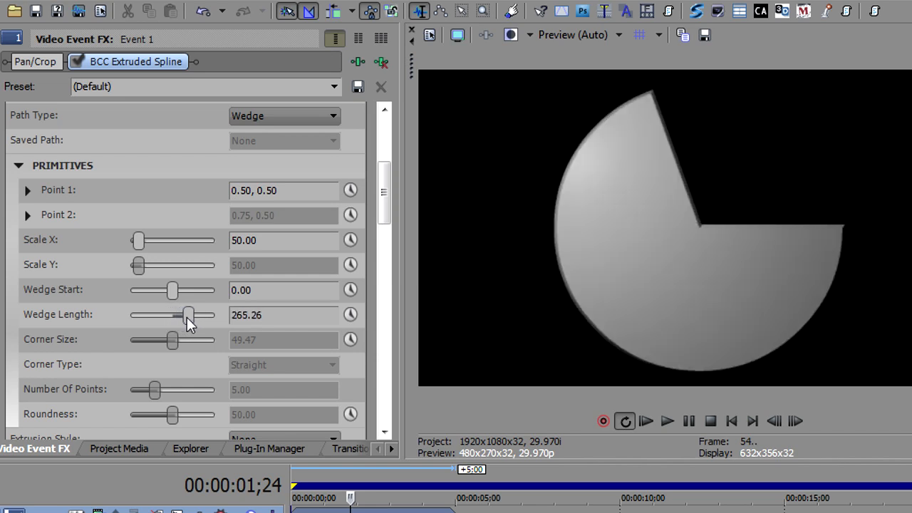
{"action": "left_click", "coordinate": [280, 315]}
{"action": "type", "text": "45"}
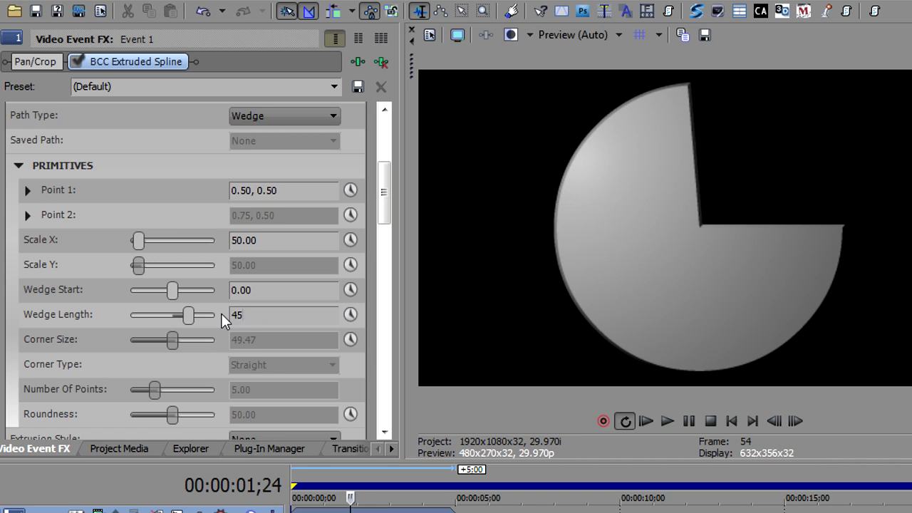
{"action": "key", "text": "Return"}
Try the wedge's Wedge Start at about 37.89, and reset Wedge Length to 270.00 and Wedge Start to 0.00.
{"action": "mouse_move", "coordinate": [169, 292]}
{"action": "left_mouse_down"}
{"action": "mouse_move", "coordinate": [155, 293]}
{"action": "mouse_move", "coordinate": [176, 290]}
{"action": "left_mouse_up"}
{"action": "double_click", "coordinate": [176, 318]}
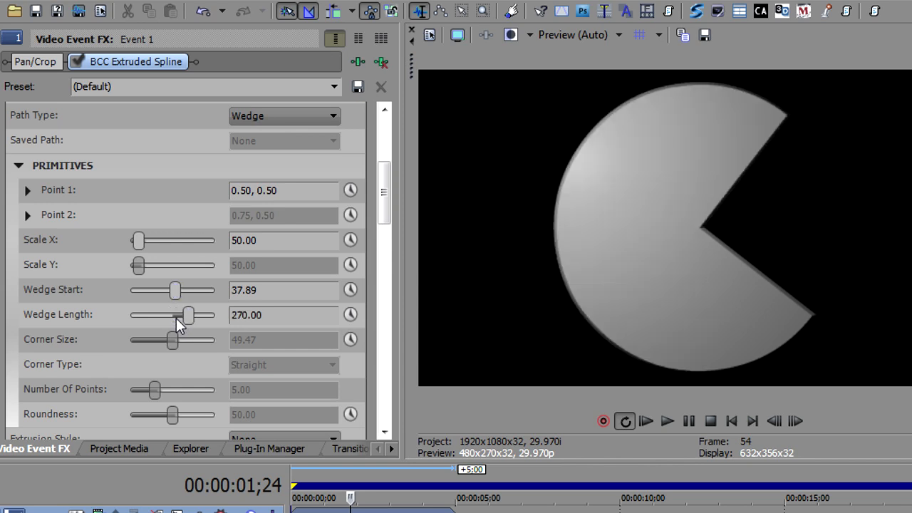
{"action": "mouse_move", "coordinate": [176, 290]}
{"action": "left_mouse_down"}
{"action": "mouse_move", "coordinate": [163, 297]}
{"action": "mouse_move", "coordinate": [180, 292]}
{"action": "left_mouse_up"}
{"action": "double_click", "coordinate": [179, 291]}
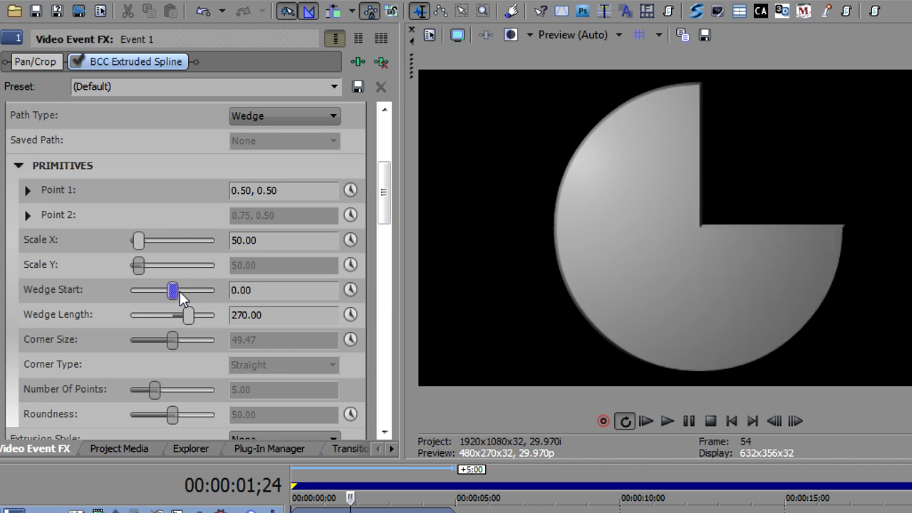
{"action": "mouse_move", "coordinate": [188, 315]}
{"action": "left_mouse_down"}
{"action": "mouse_move", "coordinate": [198, 317]}
{"action": "mouse_move", "coordinate": [170, 314]}
{"action": "mouse_move", "coordinate": [190, 312]}
{"action": "left_mouse_up"}
Change the path type to Oval, and try adjusting its Scale Y before returning it to 50.00.
{"action": "left_click", "coordinate": [263, 115]}
{"action": "left_click", "coordinate": [277, 179]}
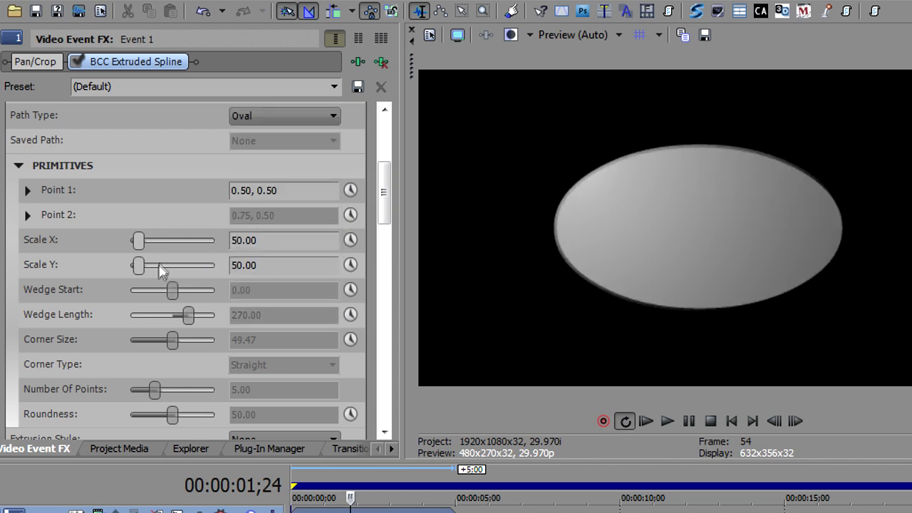
{"action": "mouse_move", "coordinate": [142, 266]}
{"action": "left_mouse_down"}
{"action": "mouse_move", "coordinate": [167, 265]}
{"action": "mouse_move", "coordinate": [148, 265]}
{"action": "mouse_move", "coordinate": [163, 239]}
{"action": "mouse_move", "coordinate": [139, 241]}
{"action": "mouse_move", "coordinate": [141, 266]}
{"action": "left_mouse_up"}
Change the path type to Circle, try its Scale X at 71.58, and reset the scale to 50.00.
{"action": "left_click", "coordinate": [288, 115]}
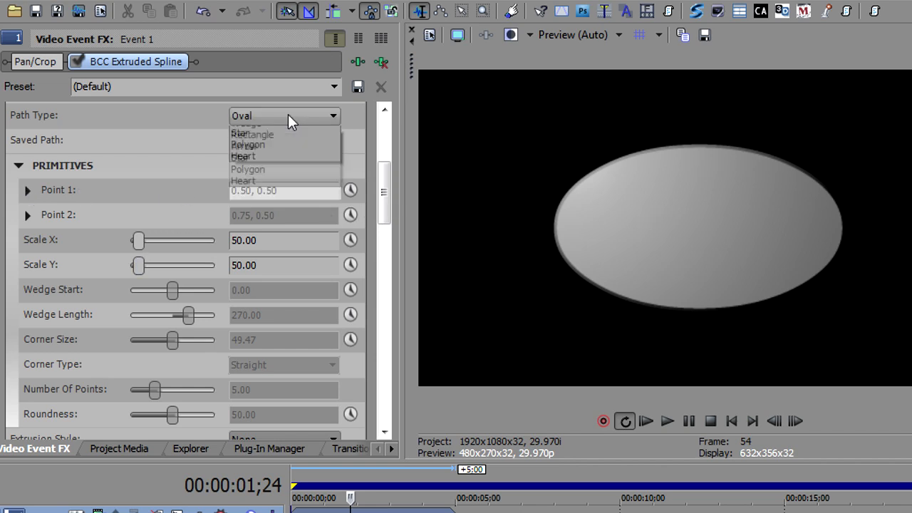
{"action": "left_click", "coordinate": [278, 169]}
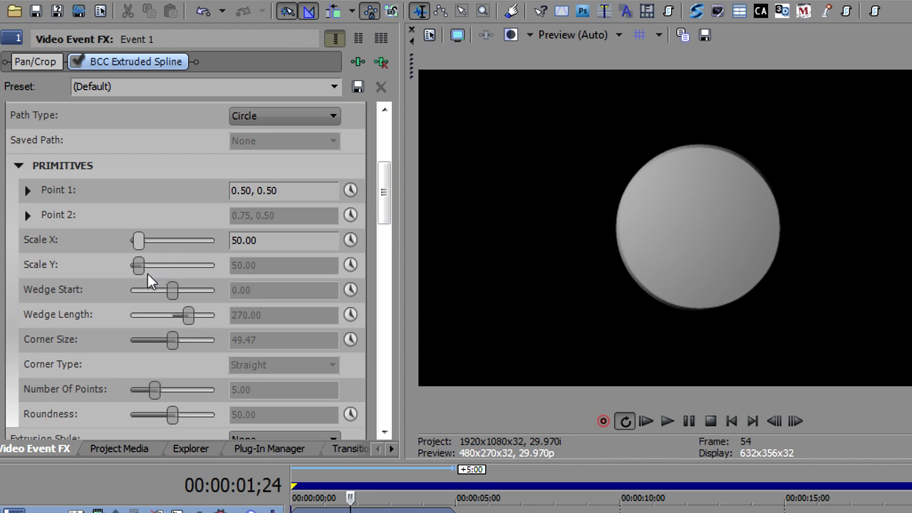
{"action": "mouse_move", "coordinate": [137, 241]}
{"action": "left_mouse_down"}
{"action": "mouse_move", "coordinate": [155, 240]}
{"action": "mouse_move", "coordinate": [142, 240]}
{"action": "left_mouse_up"}
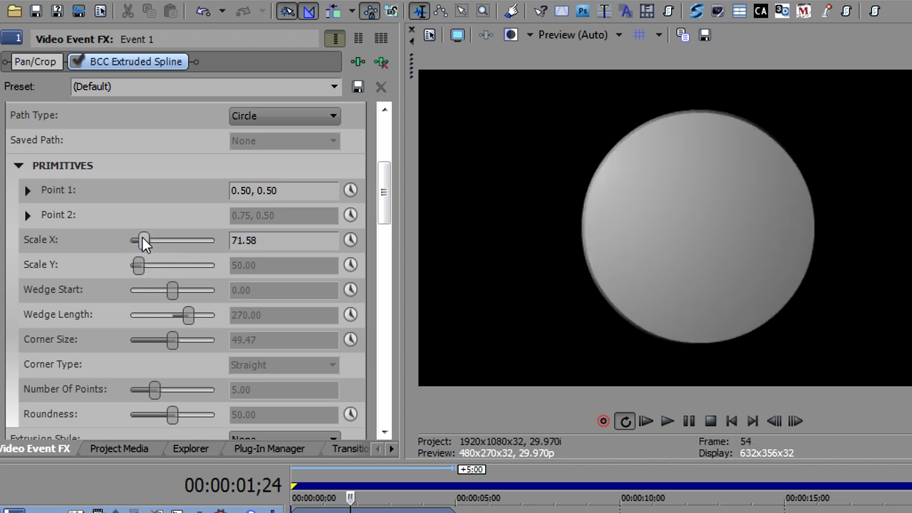
{"action": "double_click", "coordinate": [142, 238]}
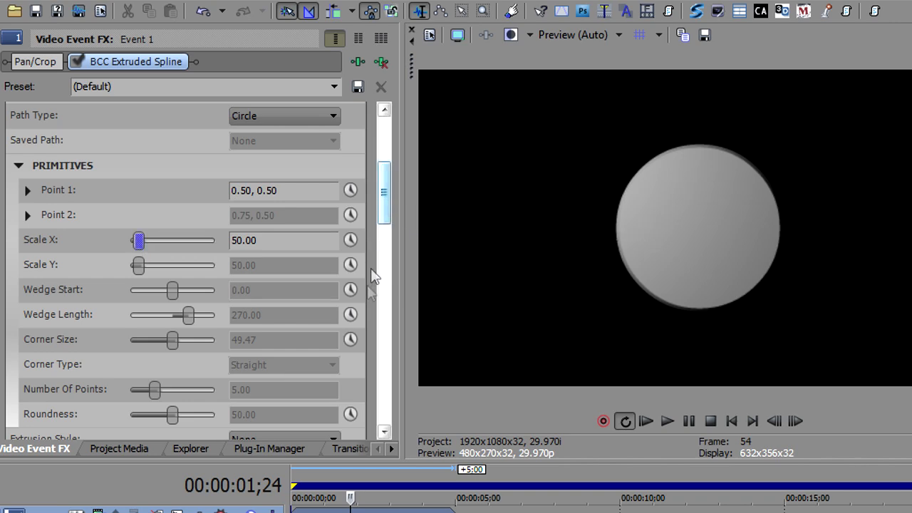
Change the path type to Line and expand the position controls for Point 1 and Point 2.
{"action": "mouse_move", "coordinate": [384, 184]}
{"action": "left_mouse_down"}
{"action": "mouse_move", "coordinate": [382, 229]}
{"action": "mouse_move", "coordinate": [382, 179]}
{"action": "left_mouse_up"}
{"action": "left_click", "coordinate": [304, 126]}
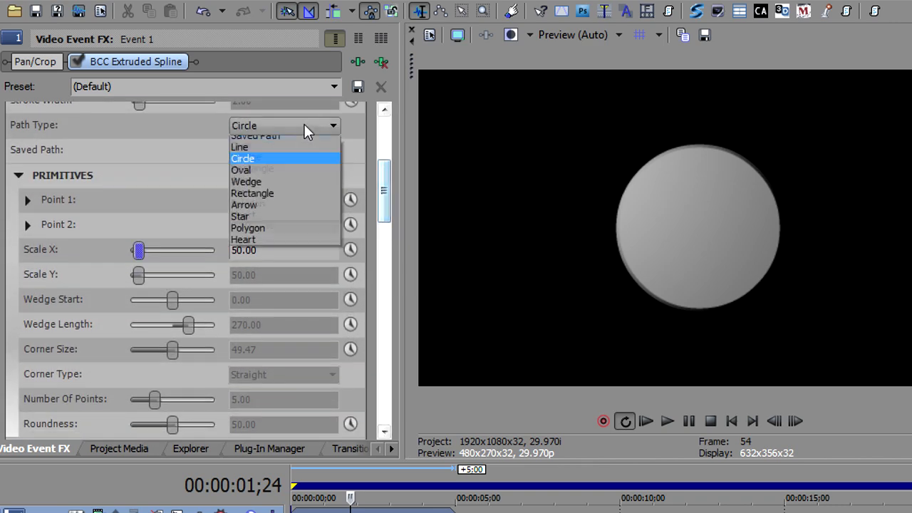
{"action": "left_click", "coordinate": [258, 164]}
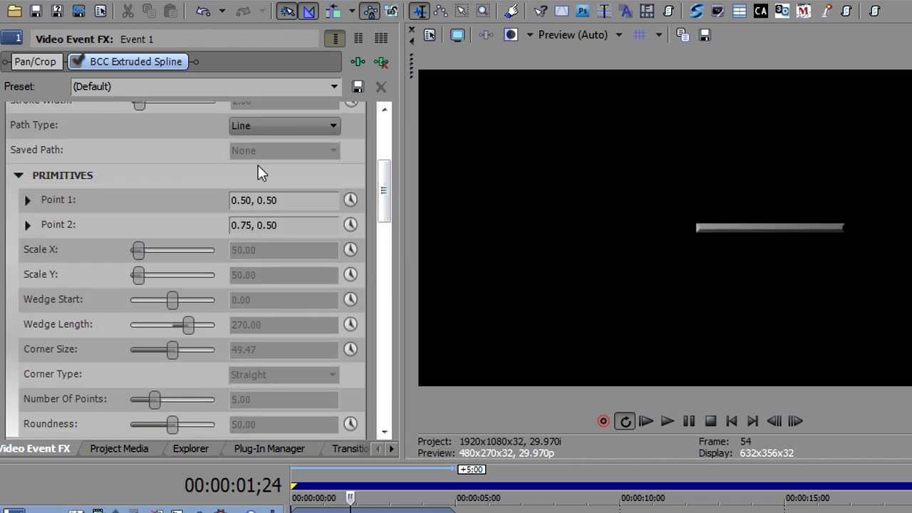
{"action": "left_click", "coordinate": [27, 225]}
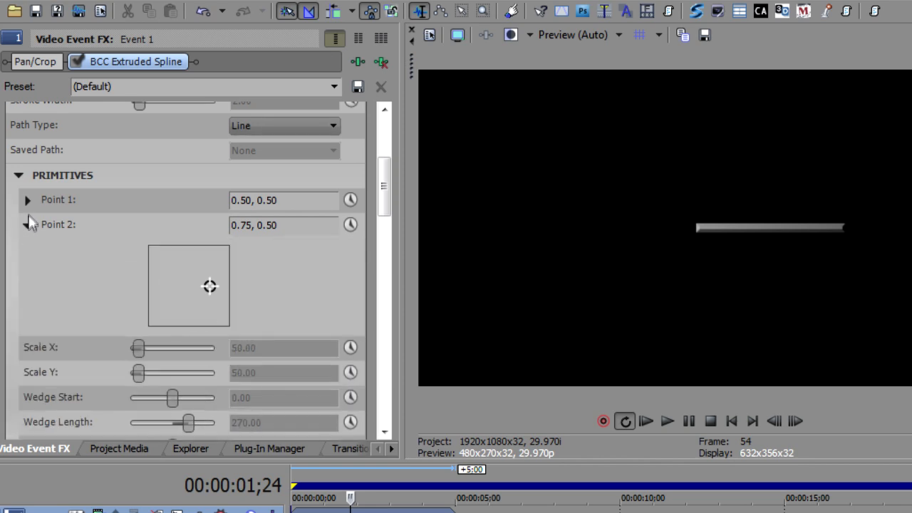
{"action": "left_click", "coordinate": [26, 201]}
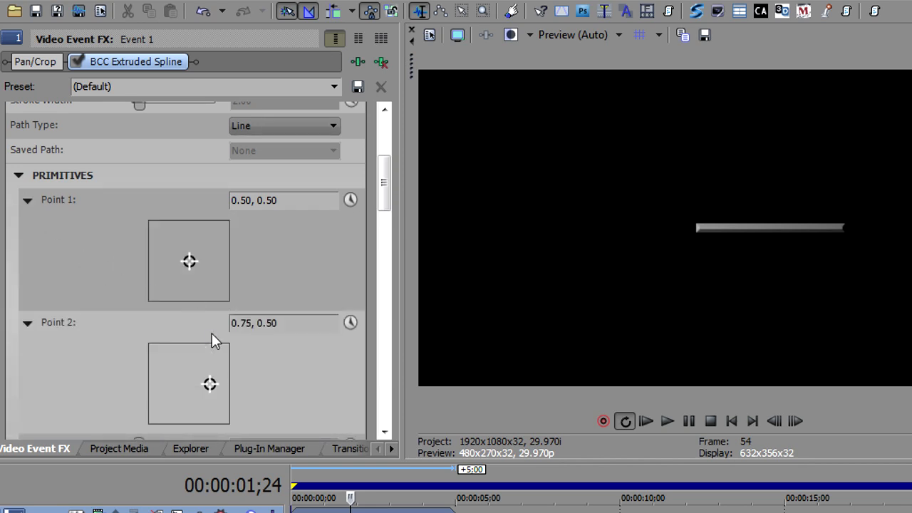
Try the line's Point 1 at 0.12, 0.53 and Point 2 at 0.87, 0.82, and reset both points to their defaults.
{"action": "left_click_drag", "start_coordinate": [209, 384], "coordinate": [218, 367]}
{"action": "left_click_drag", "start_coordinate": [185, 261], "coordinate": [157, 260]}
{"action": "mouse_move", "coordinate": [219, 367]}
{"action": "left_mouse_down"}
{"action": "mouse_move", "coordinate": [214, 414]}
{"action": "mouse_move", "coordinate": [220, 358]}
{"action": "left_mouse_up"}
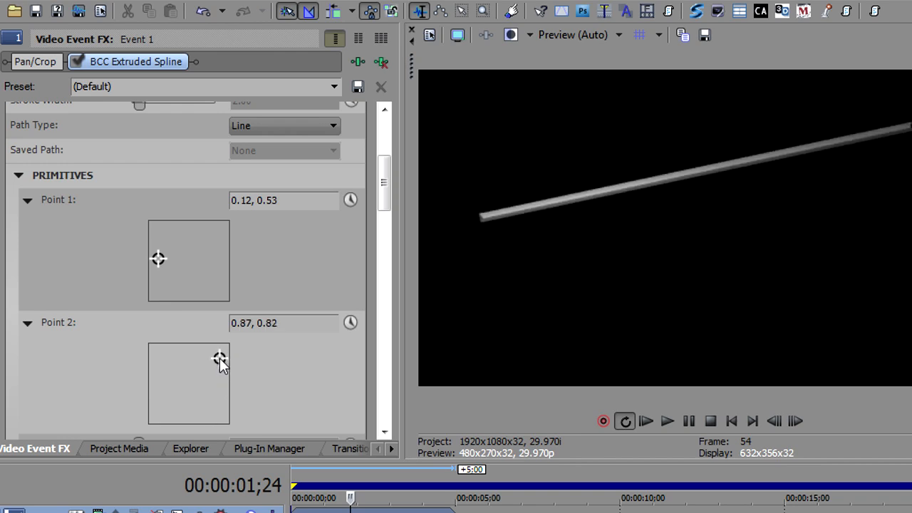
{"action": "double_click", "coordinate": [220, 358]}
{"action": "double_click", "coordinate": [160, 257]}
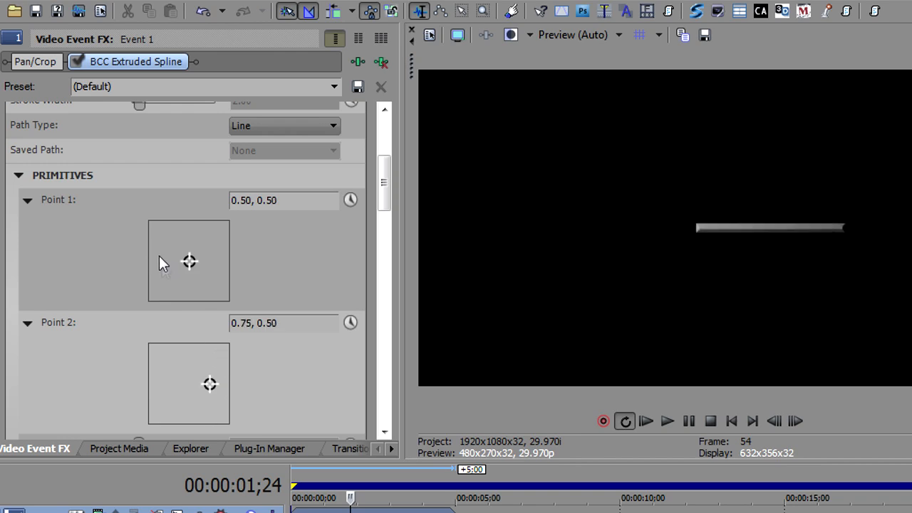
Collapse the Point 1 and Point 2 controls, change the path type to Saved Path, and choose Arrow1.bcp as the saved path.
{"action": "left_click", "coordinate": [25, 202]}
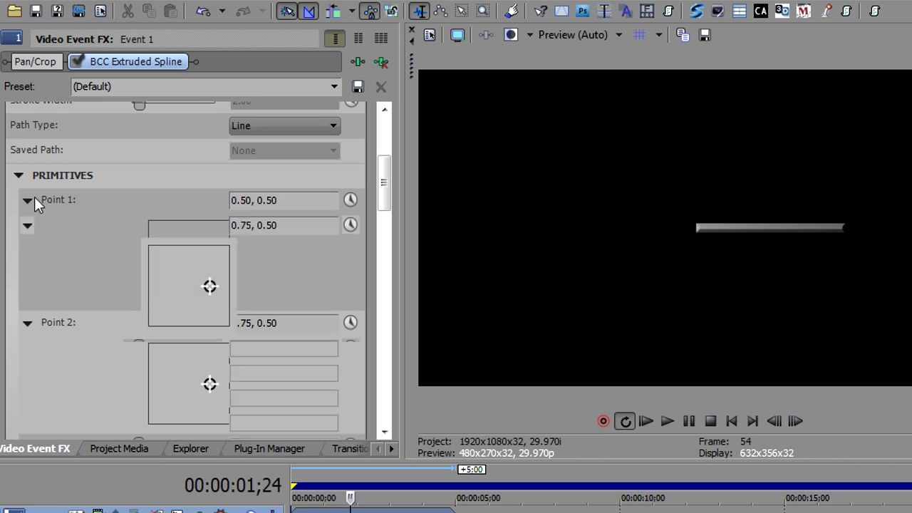
{"action": "left_click", "coordinate": [29, 224]}
{"action": "left_click", "coordinate": [246, 128]}
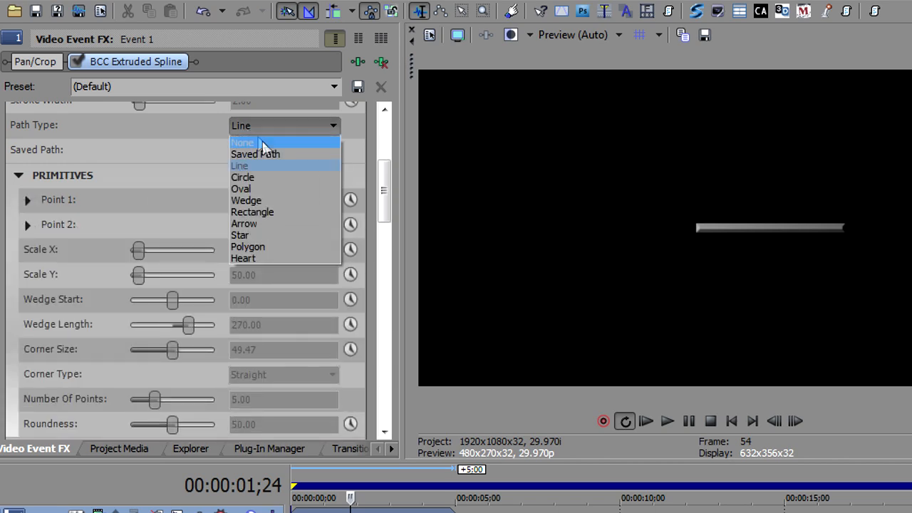
{"action": "left_click", "coordinate": [266, 153]}
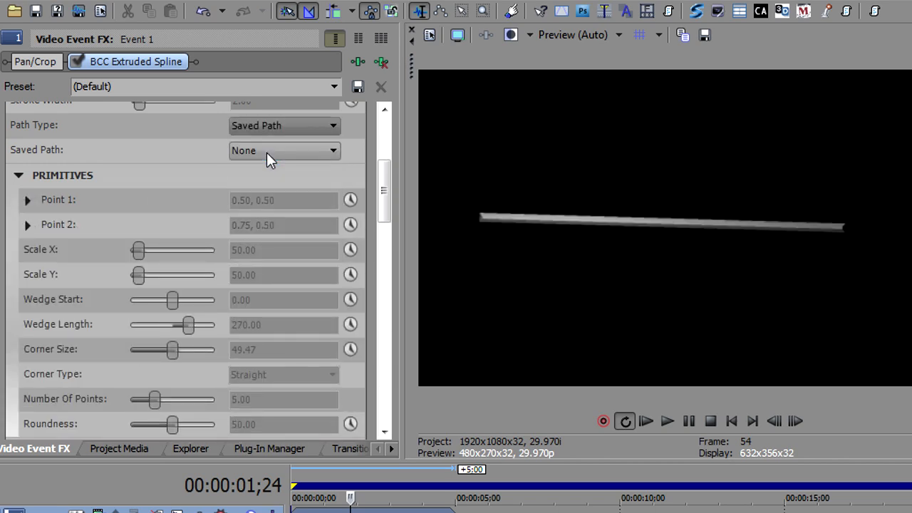
{"action": "left_click", "coordinate": [266, 152]}
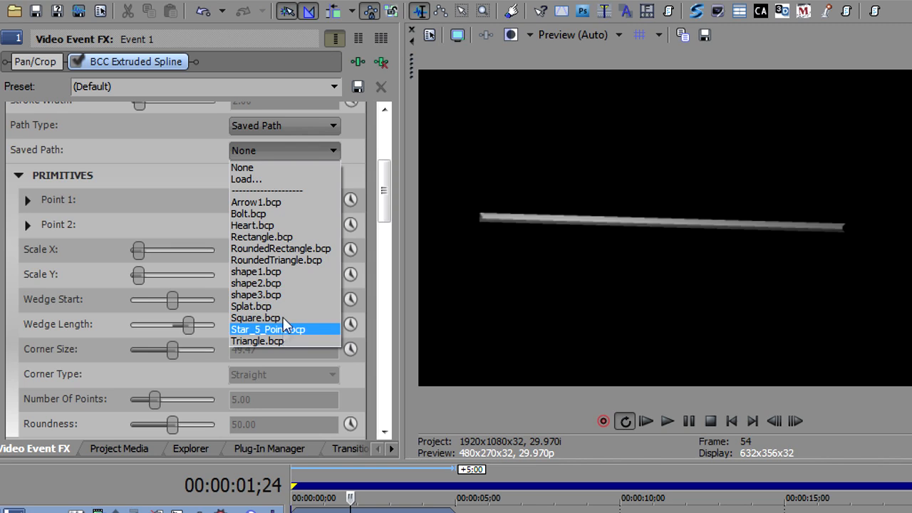
{"action": "left_click", "coordinate": [276, 202]}
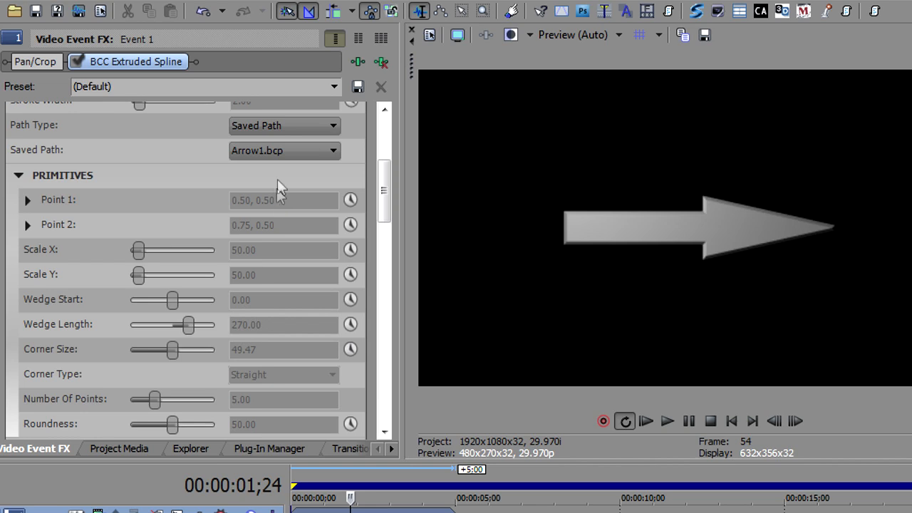
Try Bolt.bcp as the saved path, and briefly expand and collapse the Point 1 controls.
{"action": "left_click", "coordinate": [284, 153]}
{"action": "left_click", "coordinate": [284, 153]}
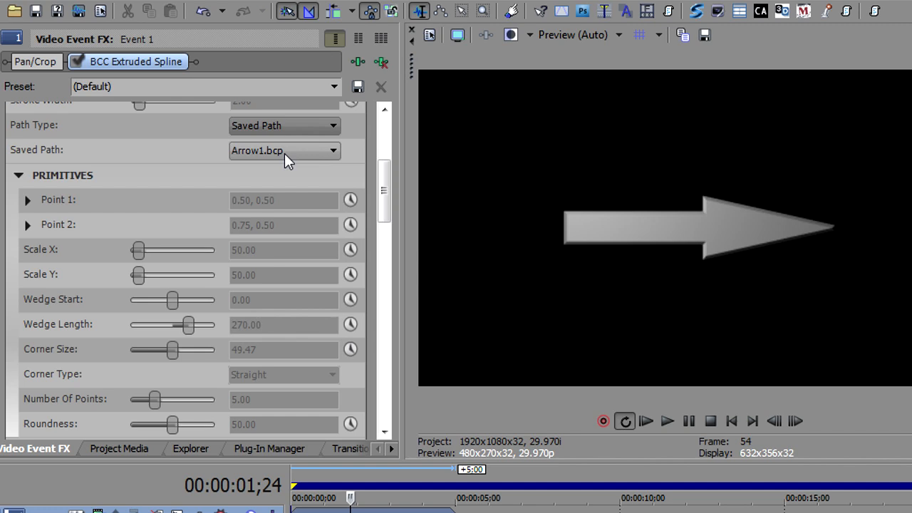
{"action": "scroll", "coordinate": [285, 153], "scroll_direction": "down", "scroll_amount": 1}
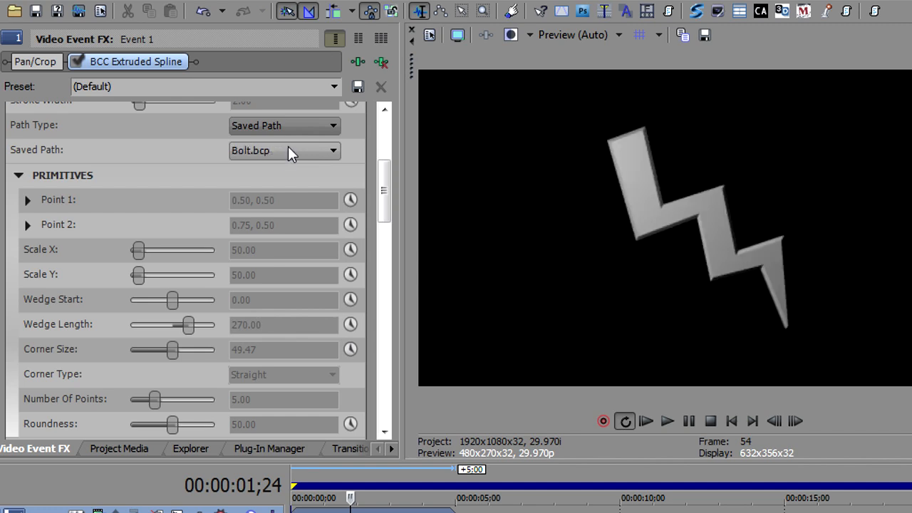
{"action": "mouse_move", "coordinate": [384, 193]}
{"action": "left_mouse_down"}
{"action": "mouse_move", "coordinate": [384, 214]}
{"action": "mouse_move", "coordinate": [383, 193]}
{"action": "left_mouse_up"}
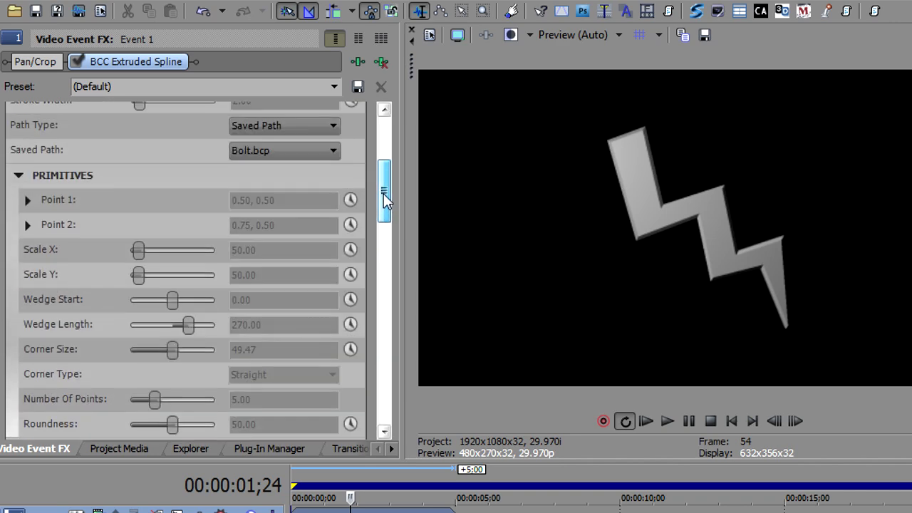
{"action": "left_click", "coordinate": [28, 202]}
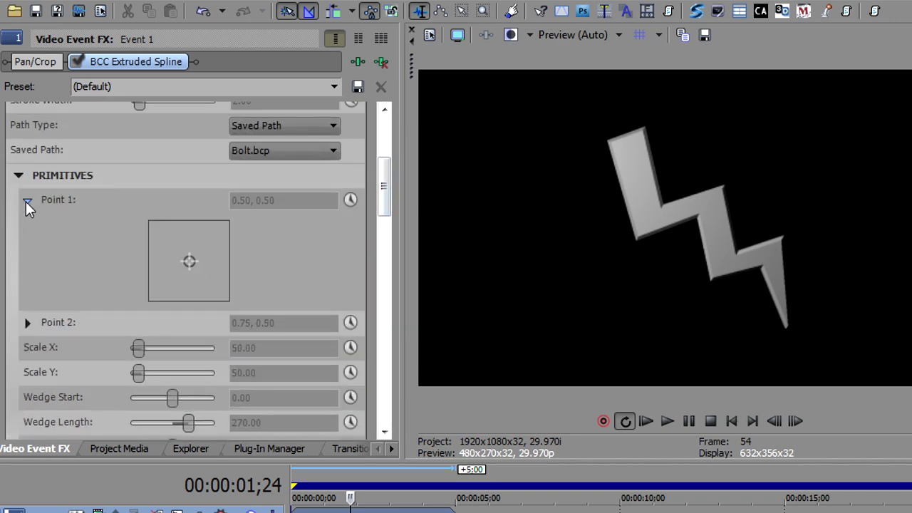
{"action": "left_click", "coordinate": [28, 202]}
Change the saved path to Heart.bcp and go through the following saved shapes one at a time, ending on Splat.bcp.
{"action": "left_click", "coordinate": [258, 150]}
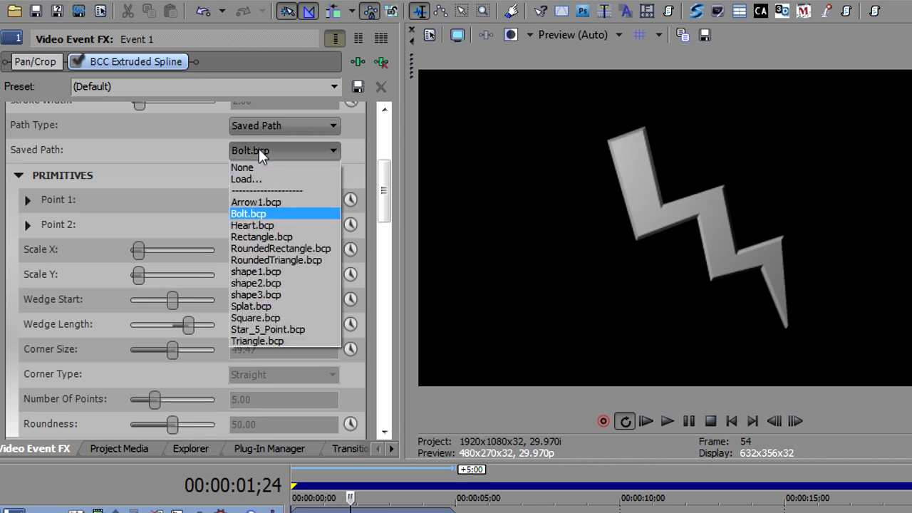
{"action": "left_click", "coordinate": [262, 226]}
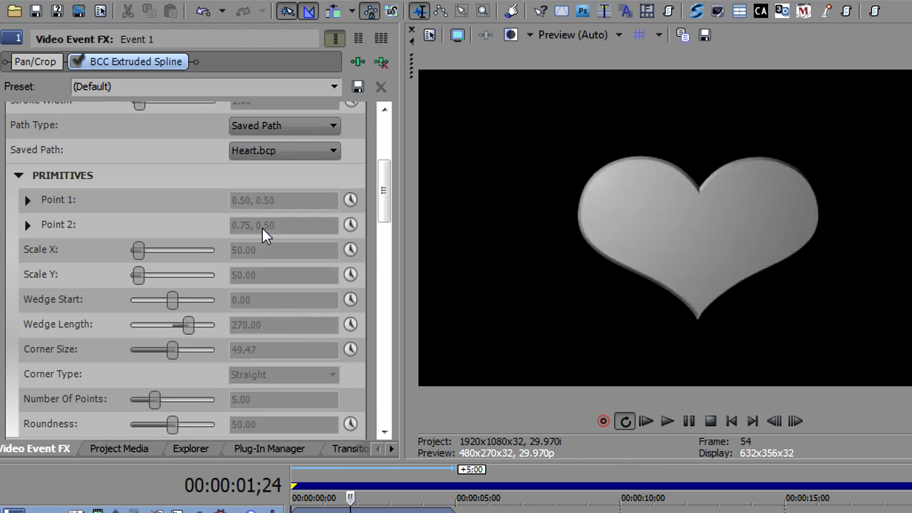
{"action": "key", "text": "Down"}
{"action": "key", "text": "Down"}
{"action": "key", "text": "Down"}
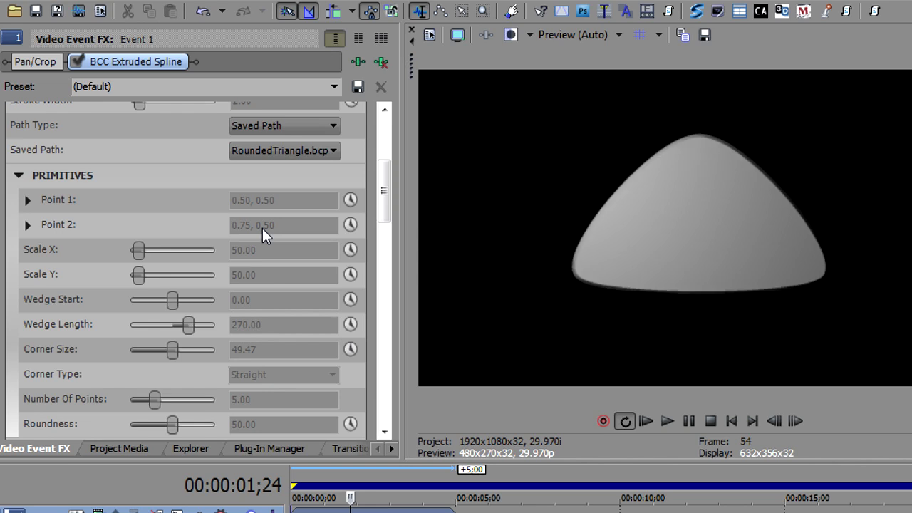
{"action": "key", "text": "Down"}
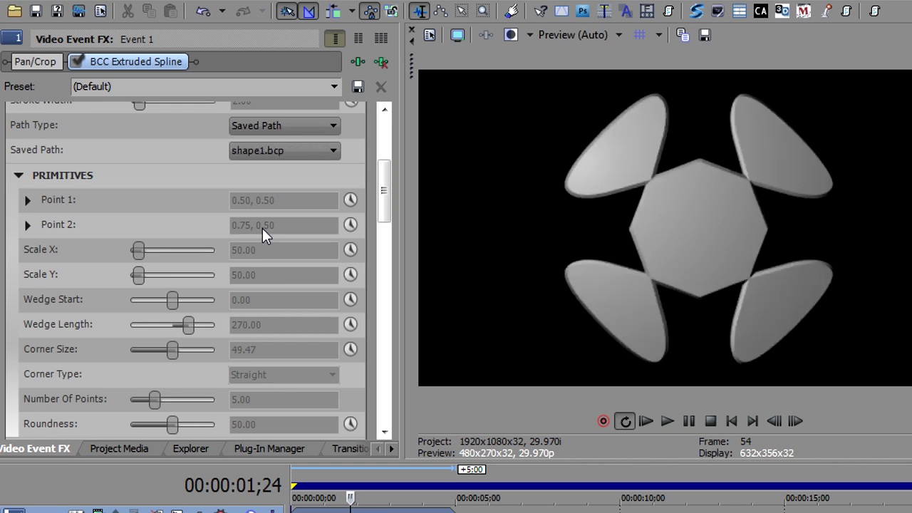
{"action": "key", "text": "Down"}
{"action": "key", "text": "Down"}
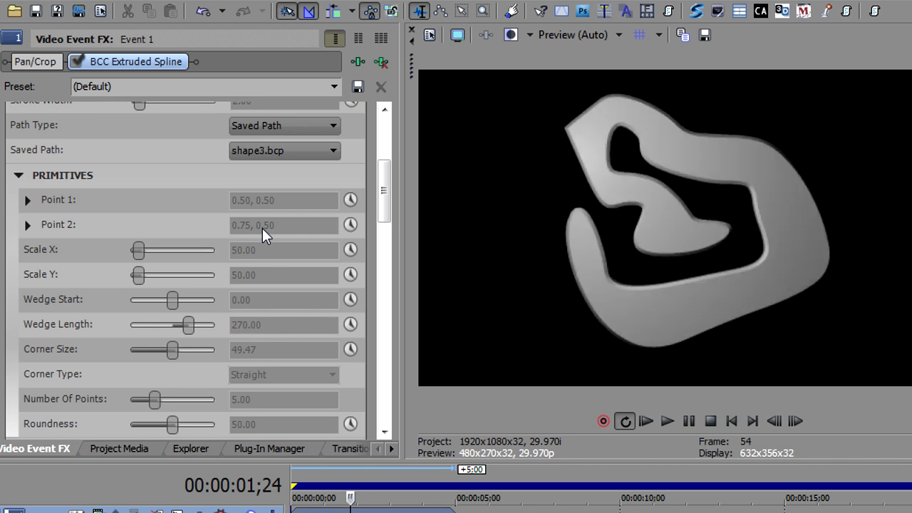
{"action": "key", "text": "Down"}
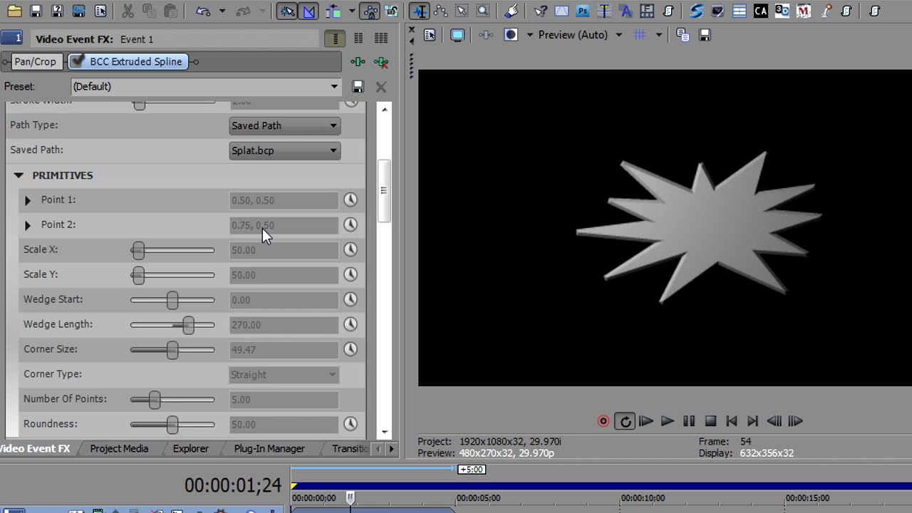
Disable the BCC Extruded Spline effect and apply BCC Extruded EPS from BCC 3D Objects to the timeline event.
{"action": "left_click", "coordinate": [75, 62]}
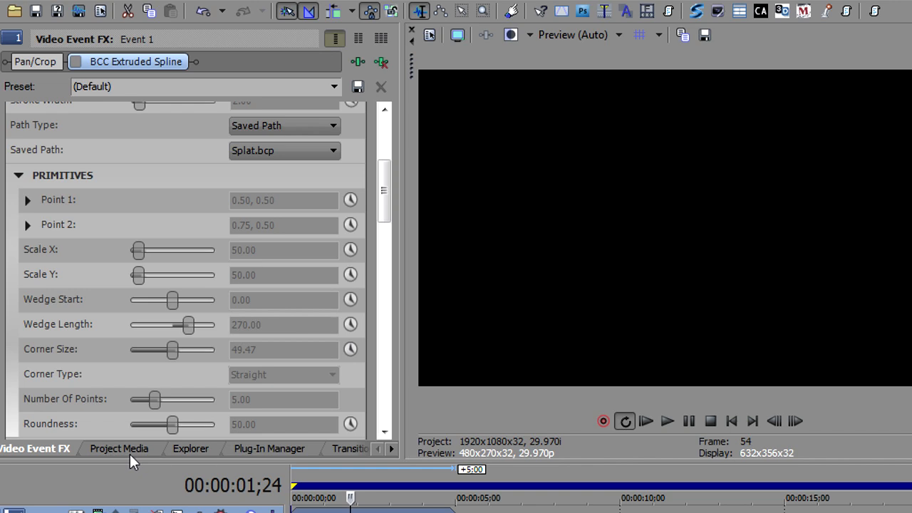
{"action": "left_click", "coordinate": [251, 451]}
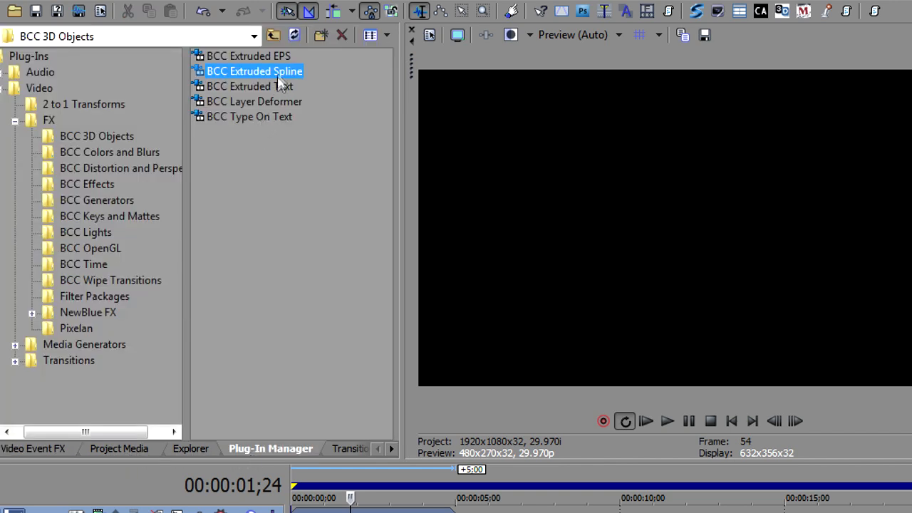
{"action": "left_click", "coordinate": [271, 57]}
{"action": "left_click_drag", "start_coordinate": [268, 55], "coordinate": [350, 512]}
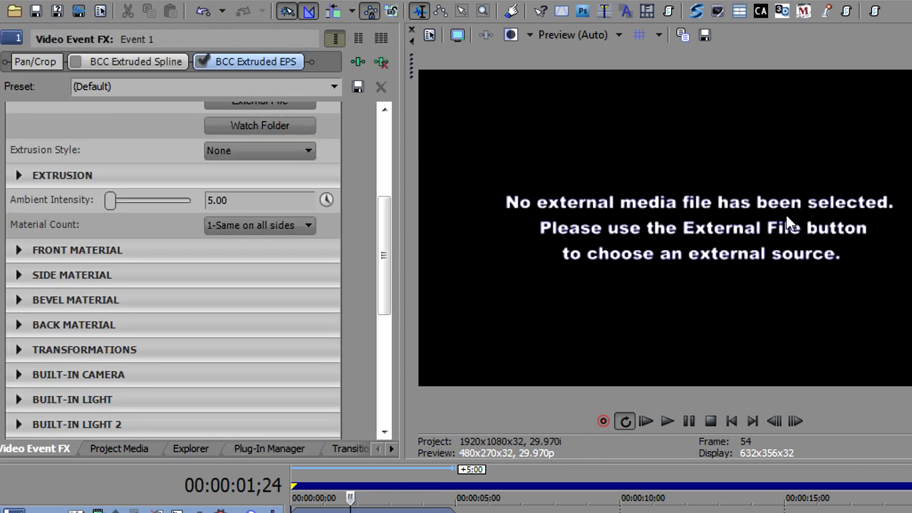
Check the Aspect Ratio options without changing them and load star.ai as the external file for the BCC Extruded EPS effect.
{"action": "left_click_drag", "start_coordinate": [385, 233], "coordinate": [388, 148]}
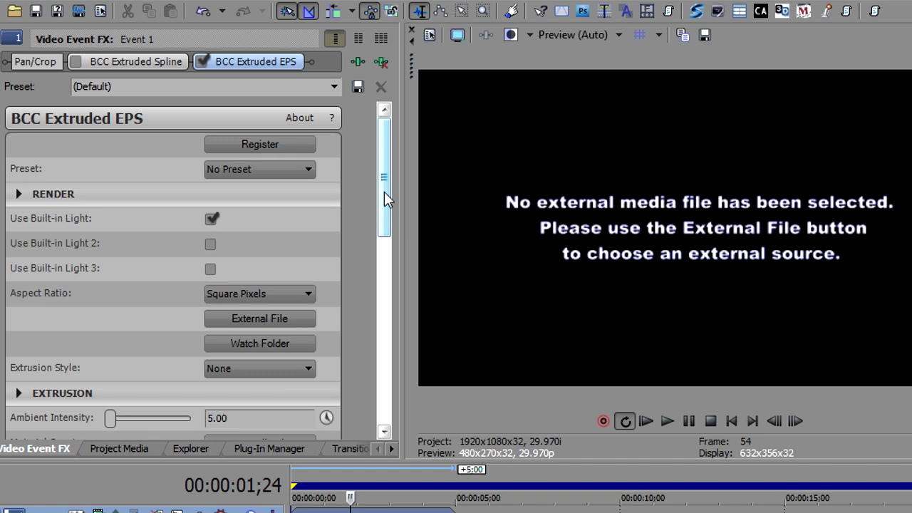
{"action": "left_click_drag", "start_coordinate": [384, 192], "coordinate": [383, 306]}
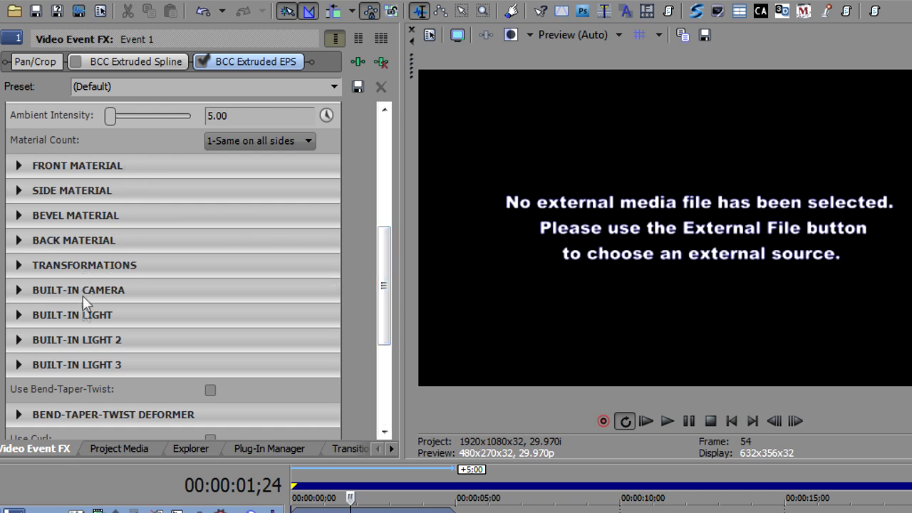
{"action": "left_click_drag", "start_coordinate": [387, 278], "coordinate": [381, 206]}
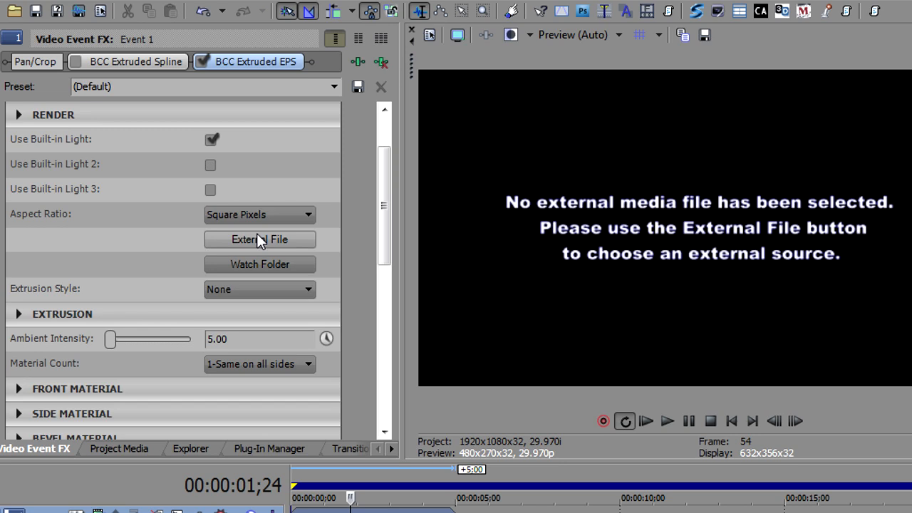
{"action": "left_click", "coordinate": [265, 215]}
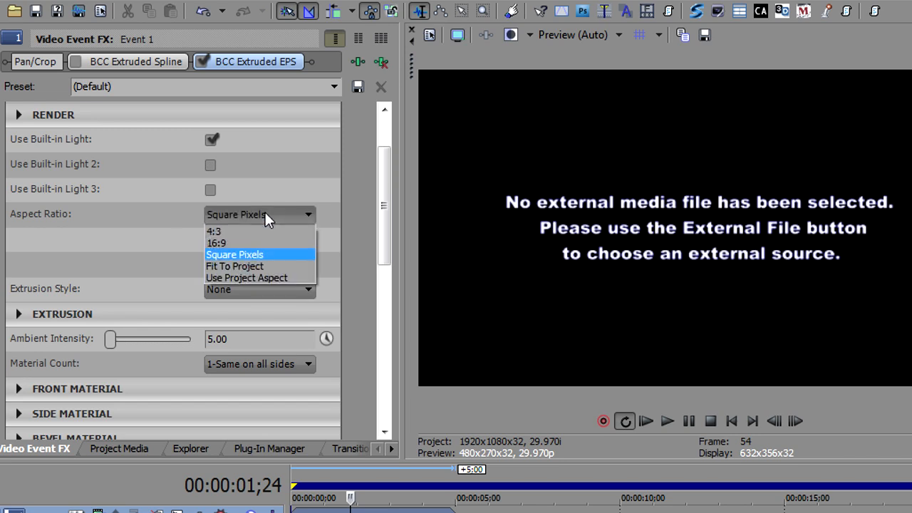
{"action": "left_click", "coordinate": [265, 215]}
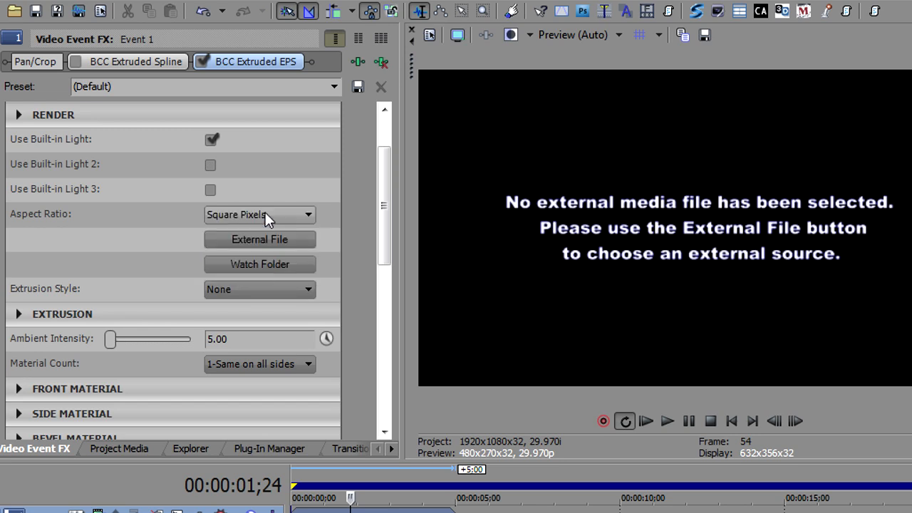
{"action": "left_click", "coordinate": [266, 238]}
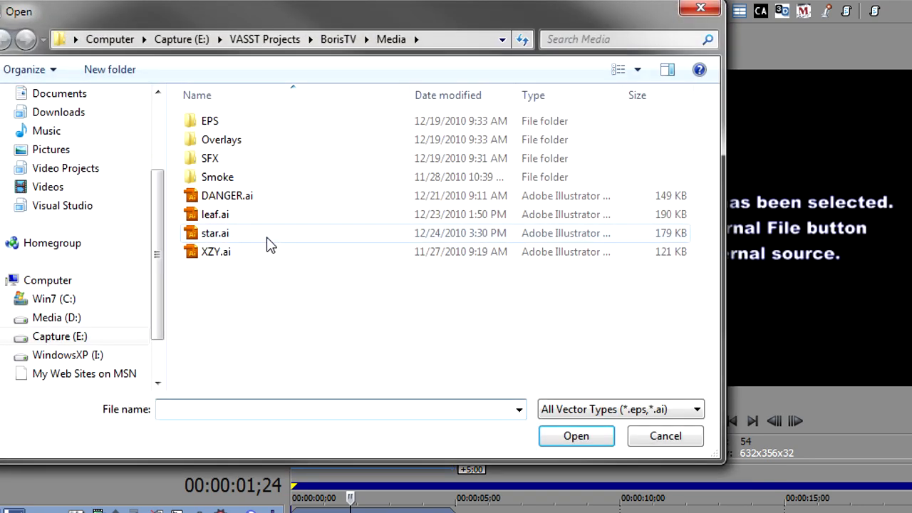
{"action": "left_click", "coordinate": [214, 238]}
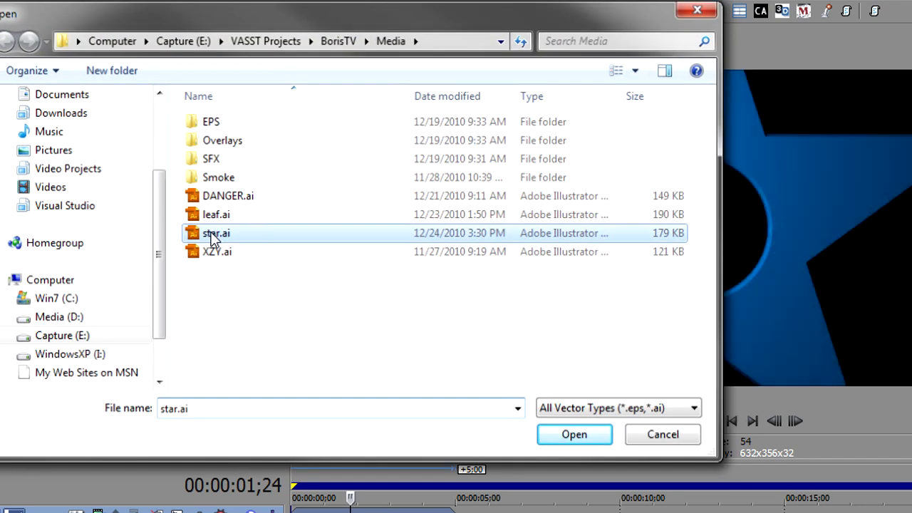
{"action": "double_click", "coordinate": [214, 238]}
Expand the Transformations settings and reduce the star artwork's Master Scale to 44.21.
{"action": "left_click_drag", "start_coordinate": [385, 220], "coordinate": [377, 291]}
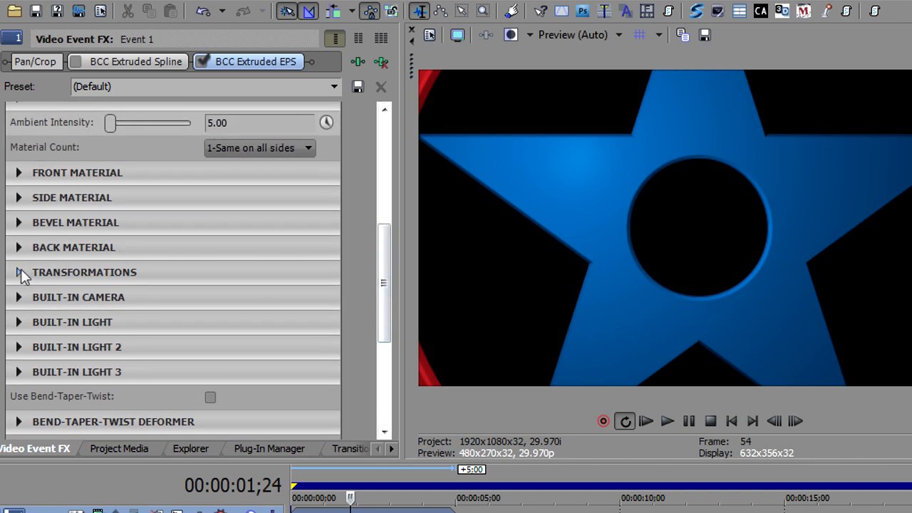
{"action": "left_click", "coordinate": [18, 272]}
{"action": "left_click_drag", "start_coordinate": [384, 253], "coordinate": [381, 310]}
{"action": "left_click_drag", "start_coordinate": [146, 260], "coordinate": [138, 260]}
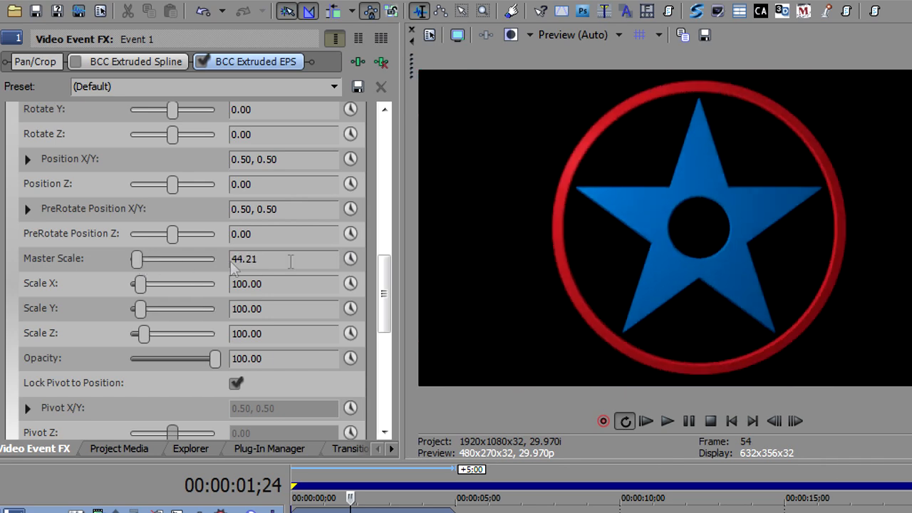
In the Front Material settings, toggle Keep EPS Color to compare and leave it off, and set the Diffuse color to 0, 0.67, 0.7.
{"action": "left_click_drag", "start_coordinate": [378, 279], "coordinate": [385, 205]}
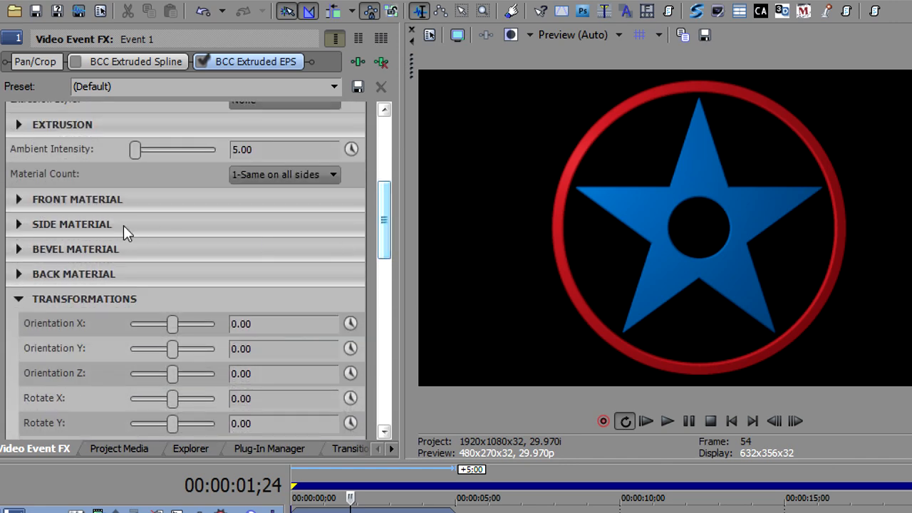
{"action": "left_click", "coordinate": [19, 200]}
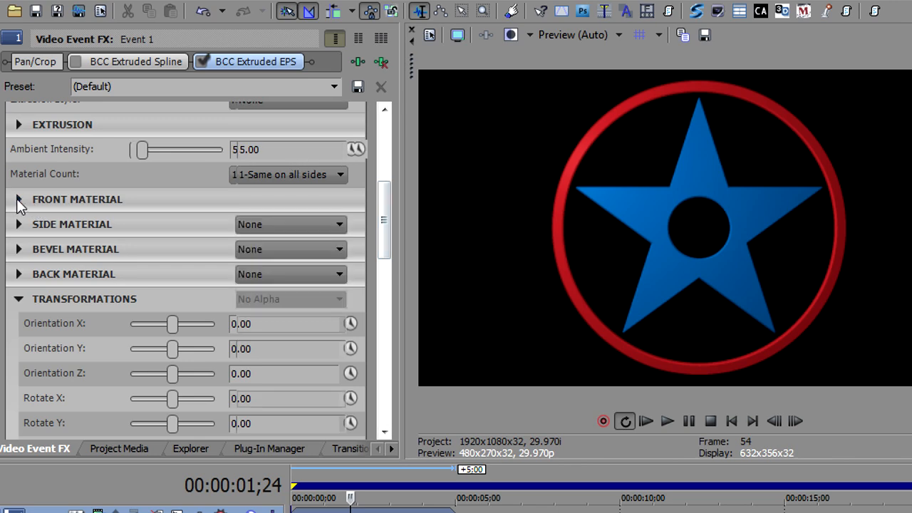
{"action": "left_click_drag", "start_coordinate": [387, 179], "coordinate": [385, 199]}
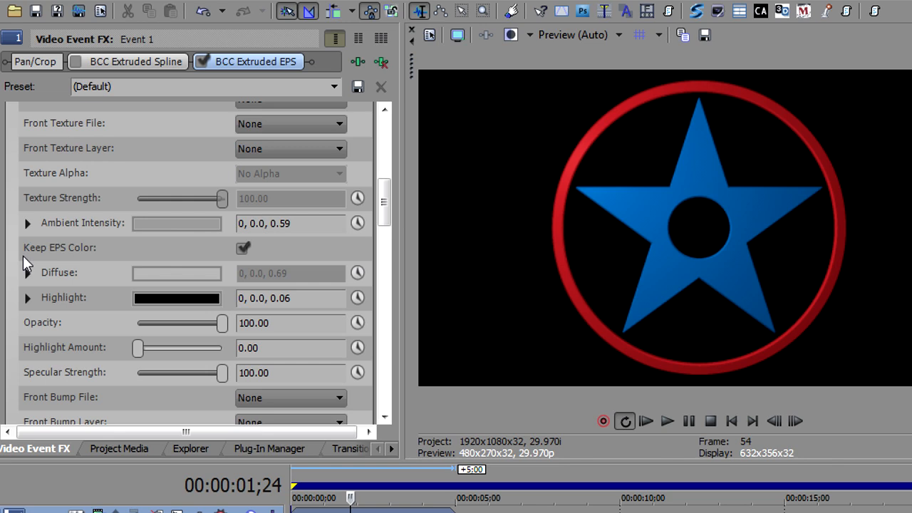
{"action": "left_click", "coordinate": [242, 250]}
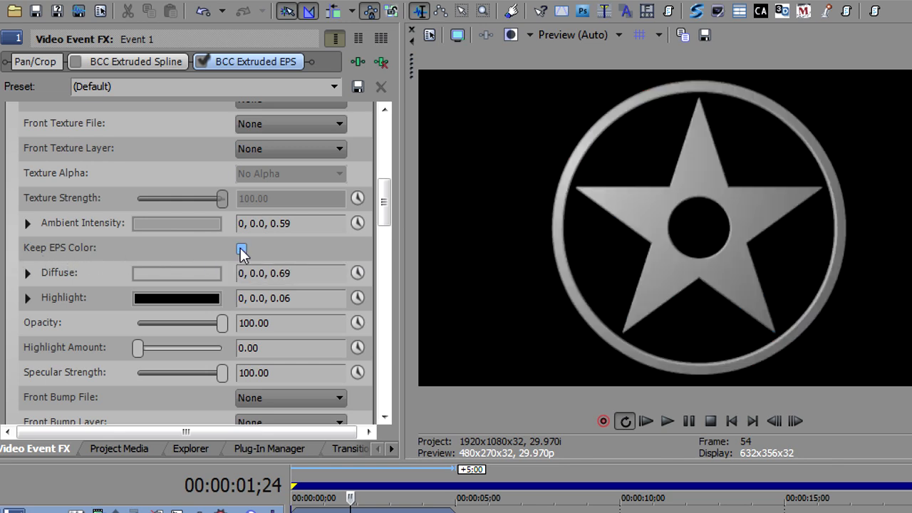
{"action": "left_click", "coordinate": [241, 250]}
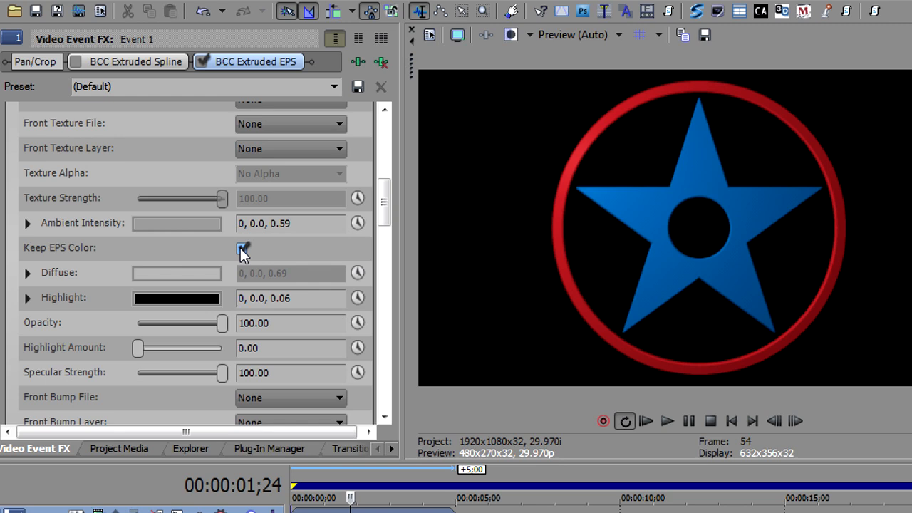
{"action": "left_click", "coordinate": [241, 249]}
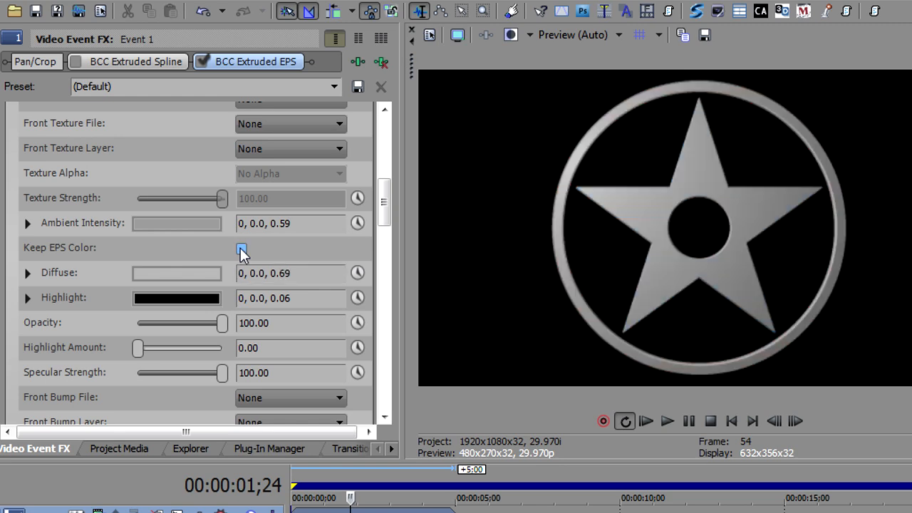
{"action": "left_click", "coordinate": [155, 273]}
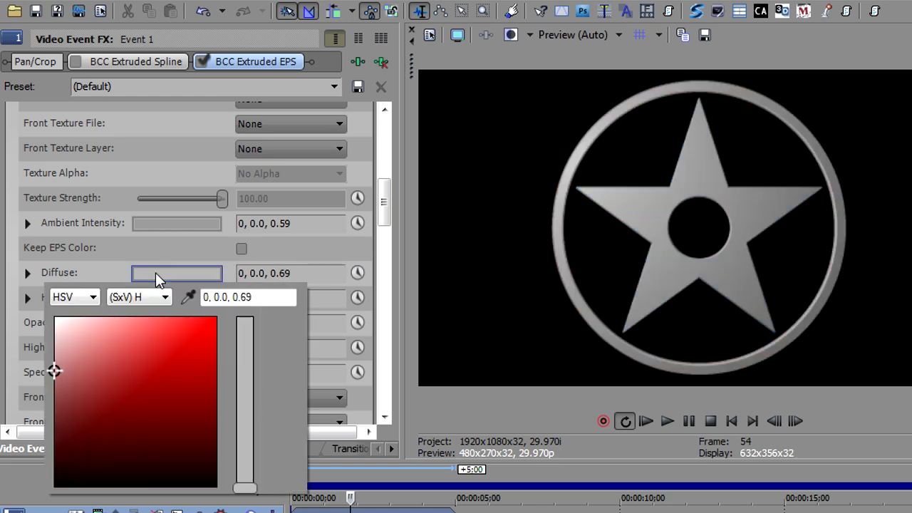
{"action": "left_click", "coordinate": [163, 368]}
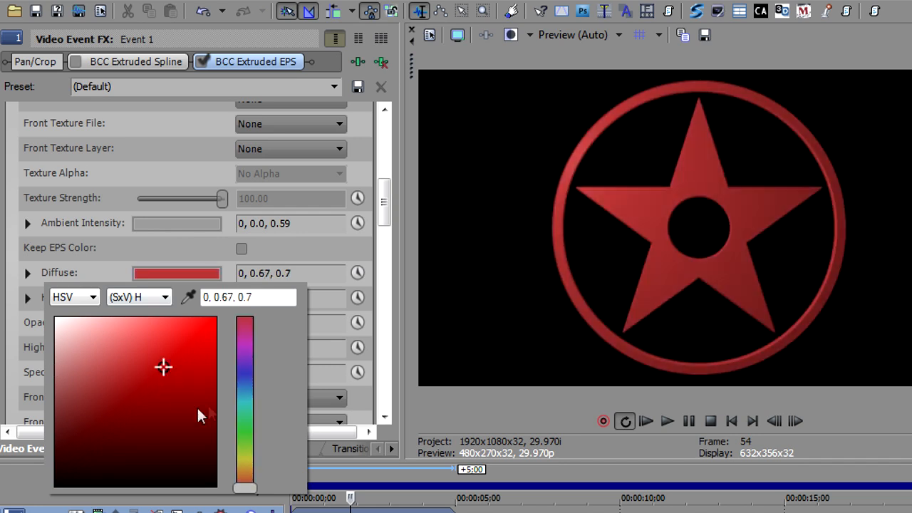
Enable Keep EPS Color for the front material and turn the star artwork to an angle around the Y axis.
{"action": "left_click", "coordinate": [189, 265]}
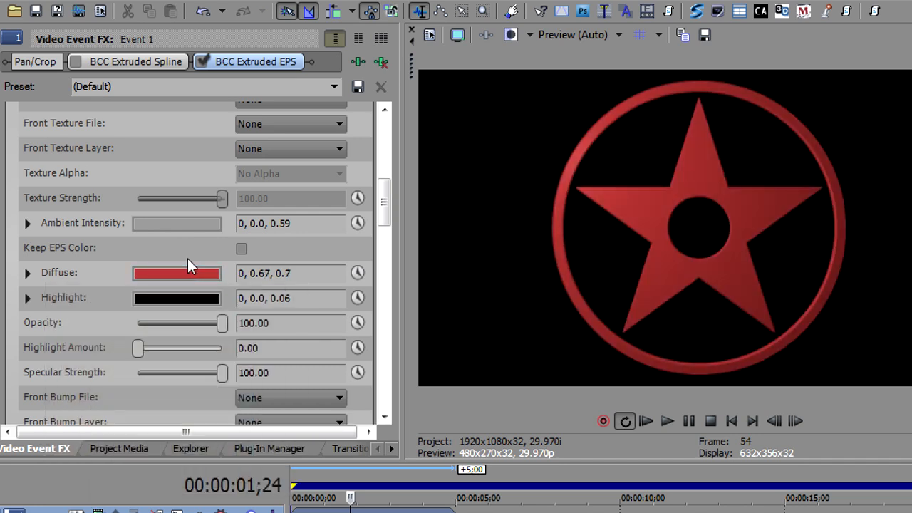
{"action": "left_click", "coordinate": [240, 248]}
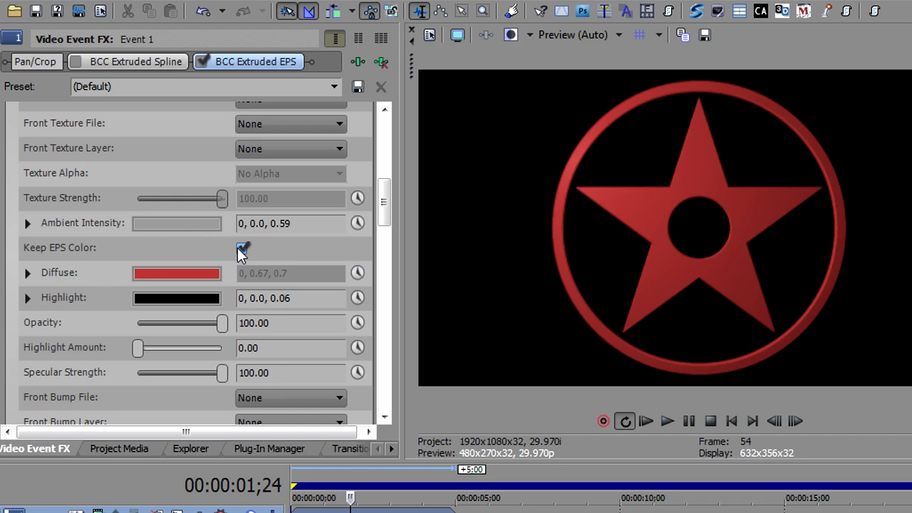
{"action": "left_click_drag", "start_coordinate": [385, 203], "coordinate": [379, 313]}
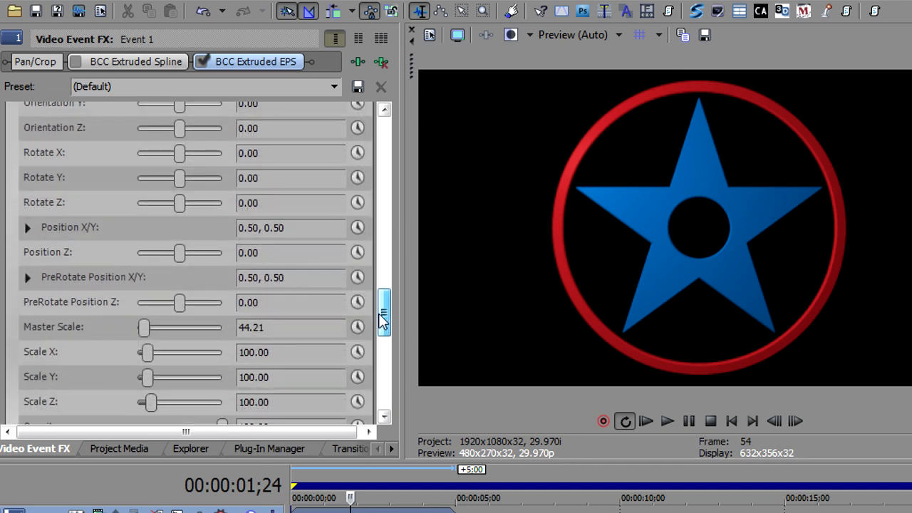
{"action": "left_click_drag", "start_coordinate": [177, 179], "coordinate": [208, 189]}
Expand the Extrusion settings, set Extrusion Depth to 28.63 and change the Bevel Style to Convex.
{"action": "left_click_drag", "start_coordinate": [385, 308], "coordinate": [366, 166]}
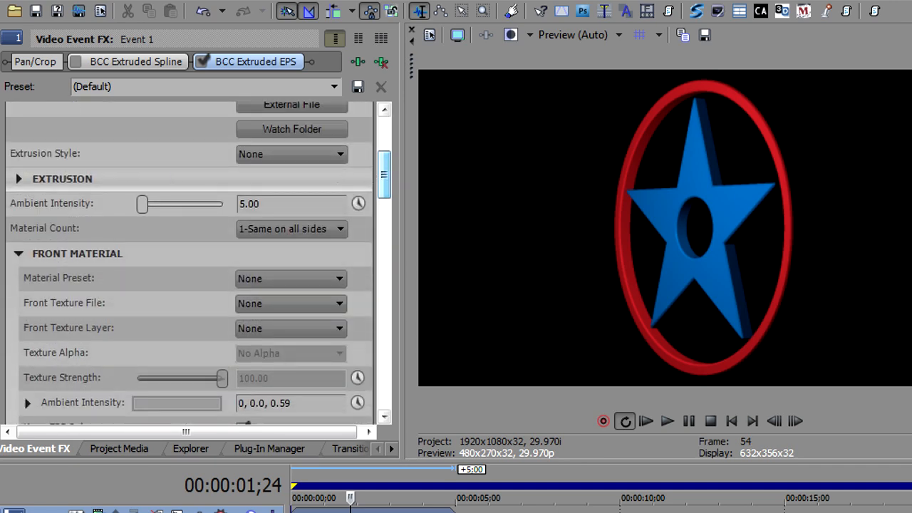
{"action": "left_click", "coordinate": [20, 179]}
{"action": "left_click_drag", "start_coordinate": [145, 203], "coordinate": [168, 203]}
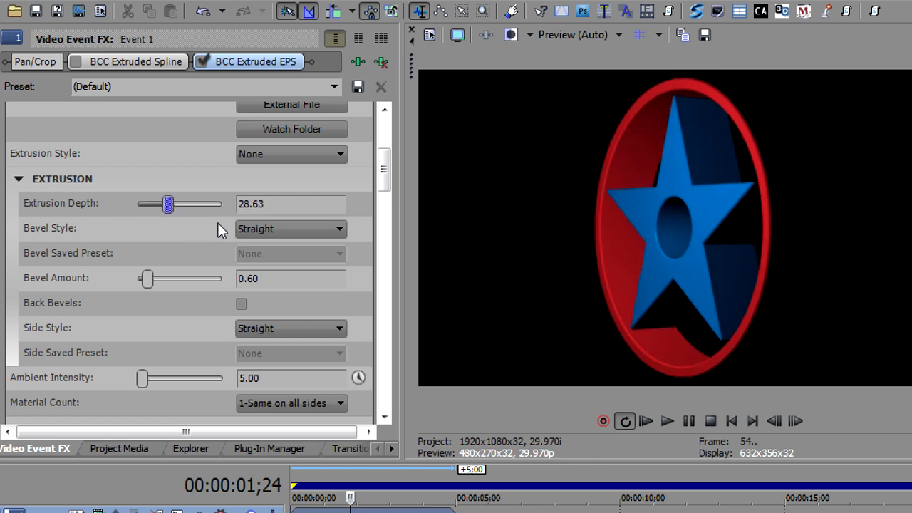
{"action": "left_click", "coordinate": [246, 229]}
{"action": "left_click", "coordinate": [271, 255]}
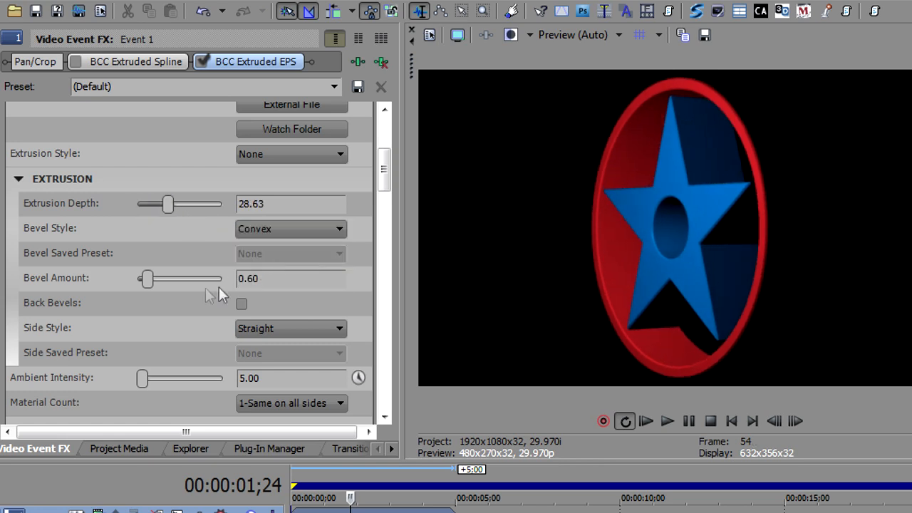
Raise the star's Bevel Amount to 2.79 and adjust its Rotate Y to 25.77.
{"action": "left_click", "coordinate": [151, 278]}
{"action": "left_click_drag", "start_coordinate": [167, 281], "coordinate": [187, 282]}
{"action": "left_click_drag", "start_coordinate": [384, 169], "coordinate": [375, 322]}
{"action": "mouse_move", "coordinate": [183, 213]}
{"action": "left_mouse_down"}
{"action": "mouse_move", "coordinate": [135, 218]}
{"action": "mouse_move", "coordinate": [168, 222]}
{"action": "left_mouse_up"}
Load the multicolored leaf and crescent artwork as the external file and reset its Rotate Y to 0.
{"action": "left_click_drag", "start_coordinate": [385, 333], "coordinate": [383, 169]}
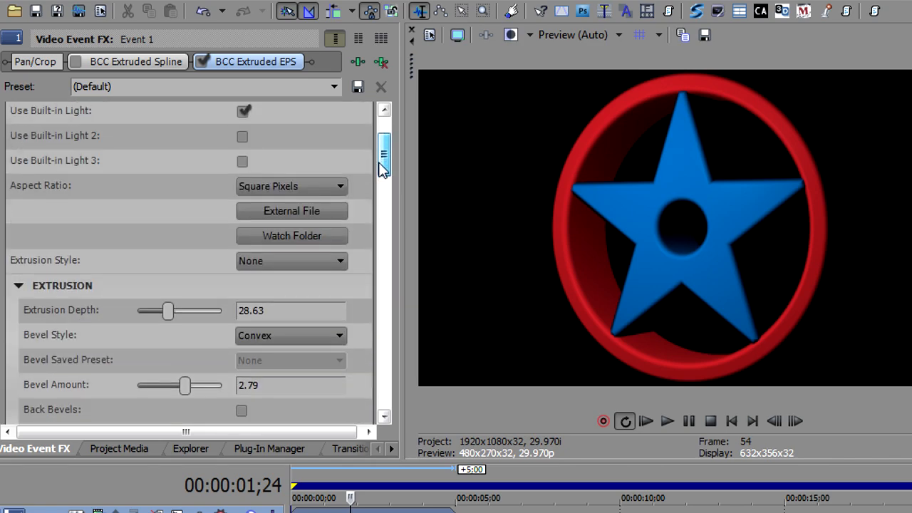
{"action": "left_click", "coordinate": [303, 214]}
{"action": "double_click", "coordinate": [203, 218]}
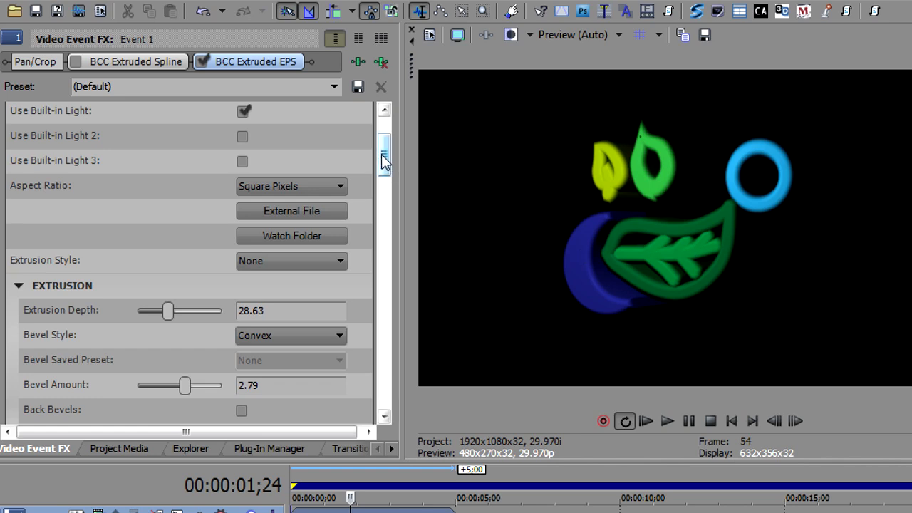
{"action": "left_click_drag", "start_coordinate": [384, 154], "coordinate": [384, 314]}
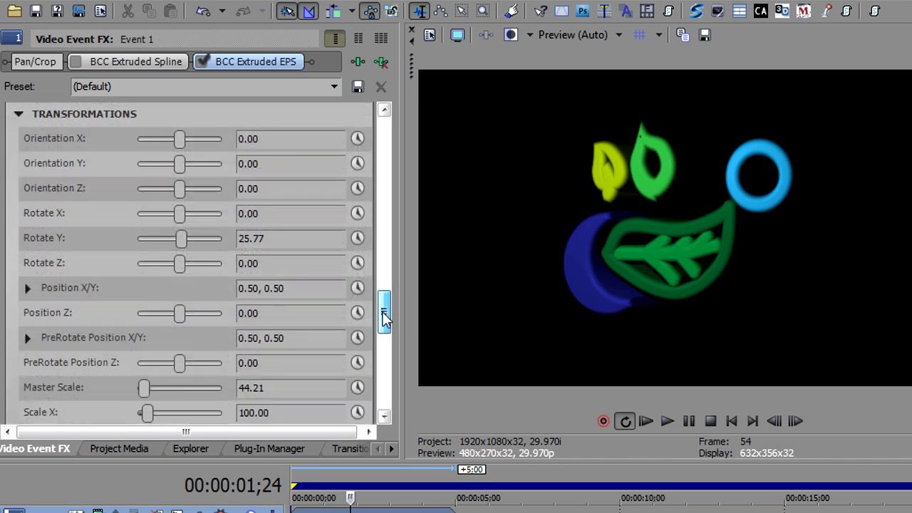
{"action": "double_click", "coordinate": [181, 238]}
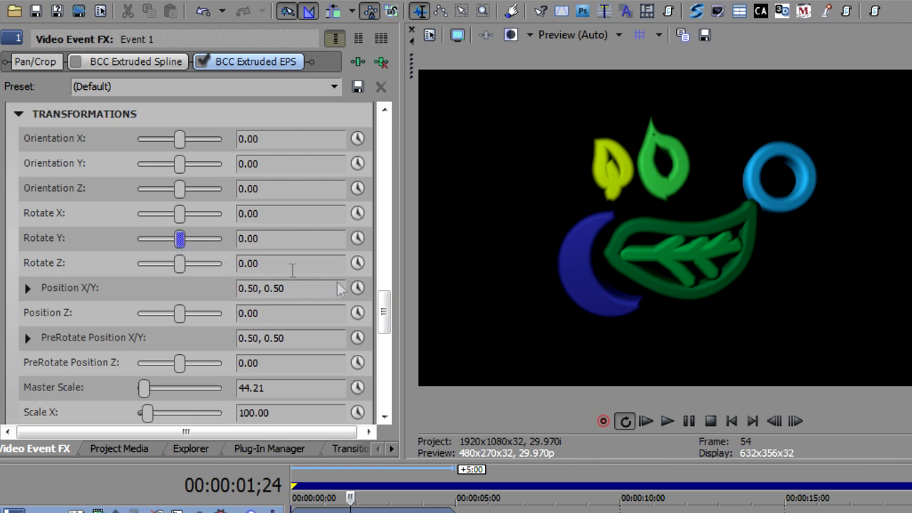
{"action": "left_click_drag", "start_coordinate": [388, 305], "coordinate": [385, 329]}
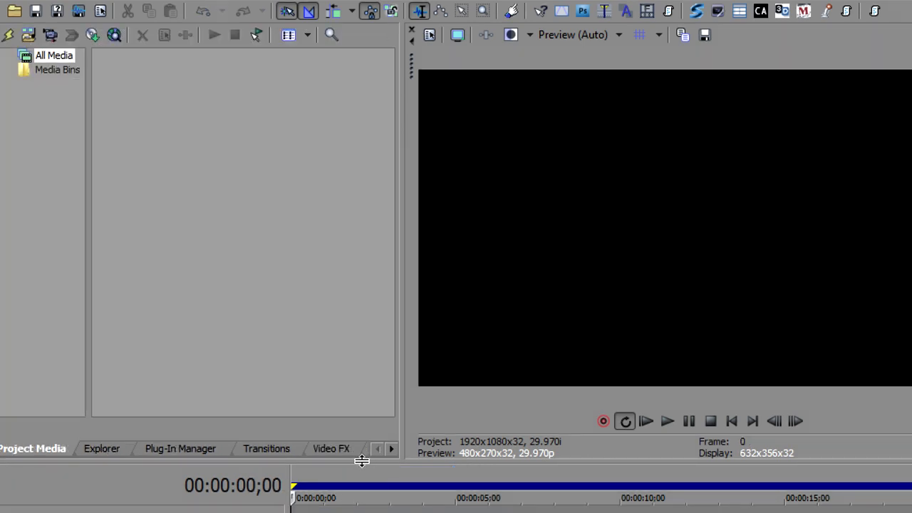
Enlarge the timeline area and add 00909_HiHat.avi from the Stock Footage folder to the start of the timeline.
{"action": "left_click_drag", "start_coordinate": [362, 461], "coordinate": [367, 421]}
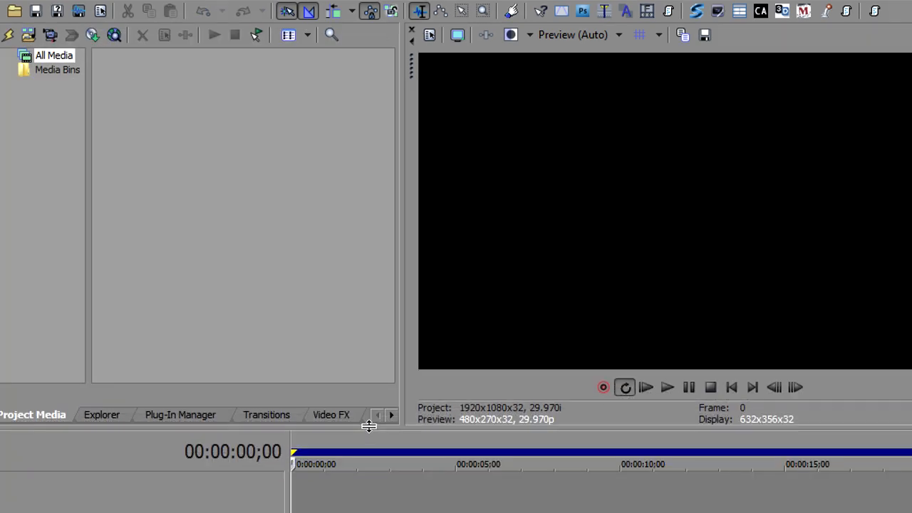
{"action": "left_click", "coordinate": [116, 417]}
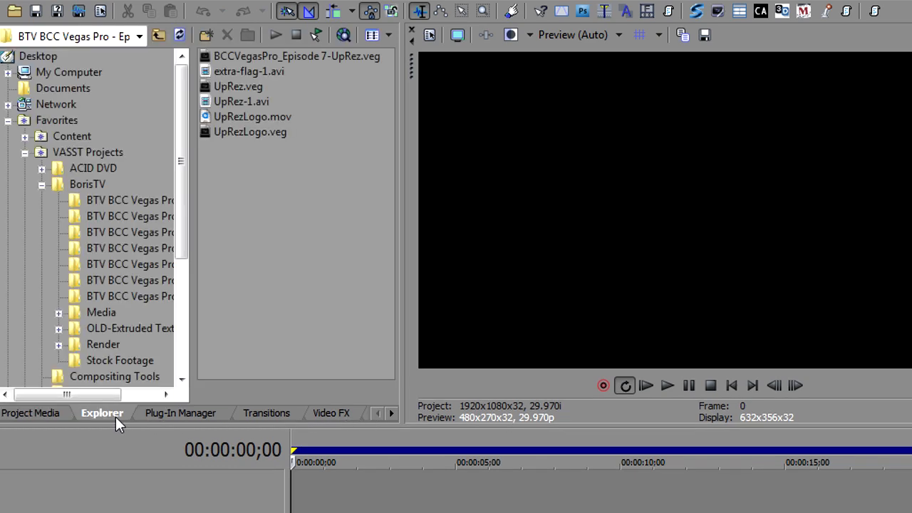
{"action": "left_click", "coordinate": [130, 361]}
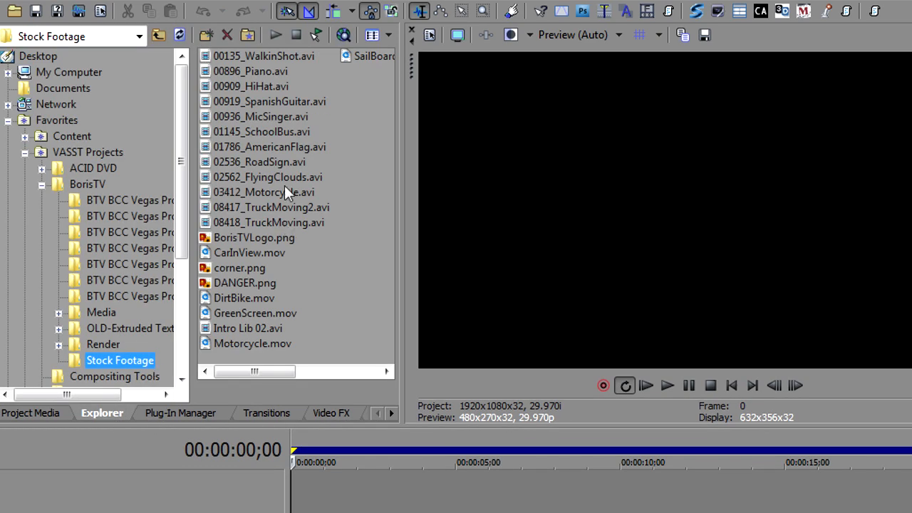
{"action": "left_click_drag", "start_coordinate": [271, 86], "coordinate": [697, 492]}
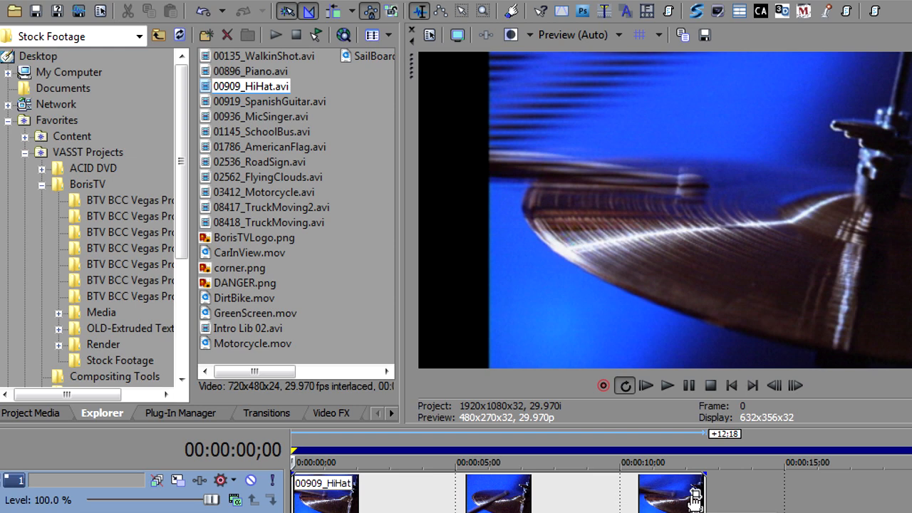
Crop the 00909_HiHat event to match the output aspect and set its crop width to 704.
{"action": "left_click", "coordinate": [696, 495]}
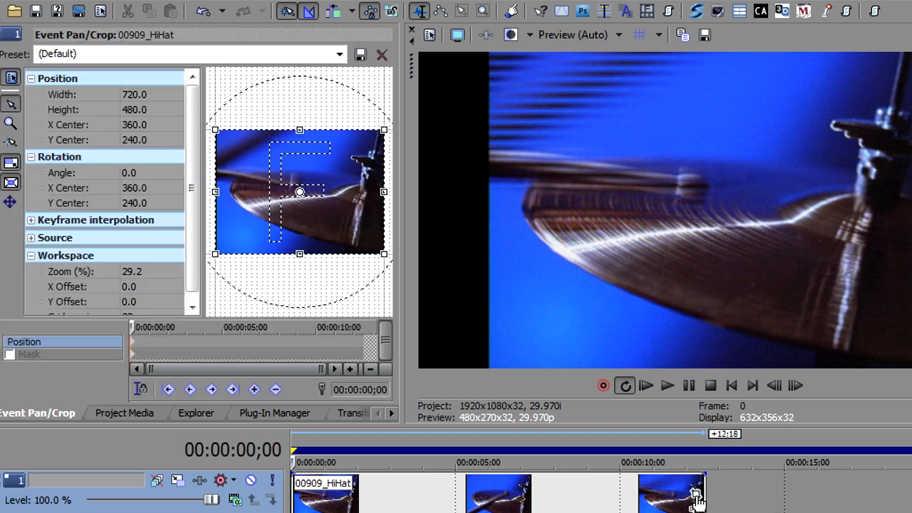
{"action": "right_click", "coordinate": [299, 199]}
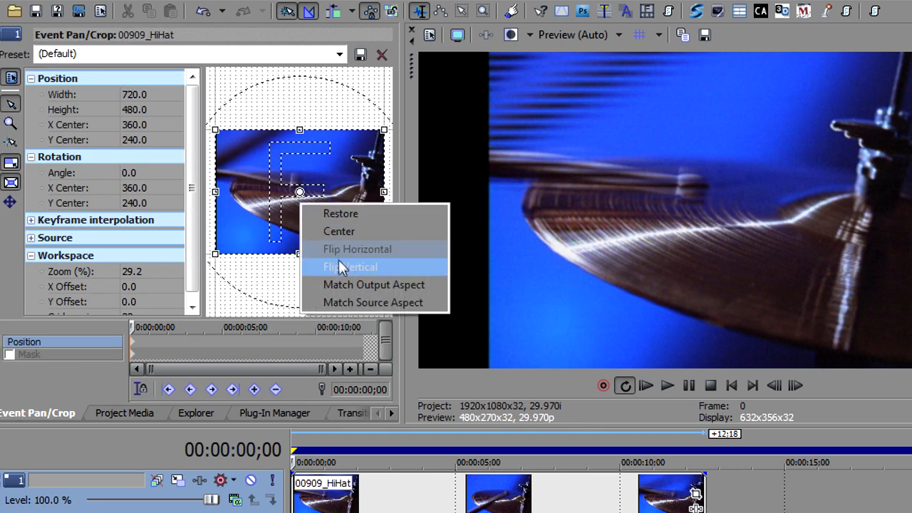
{"action": "left_click", "coordinate": [348, 285]}
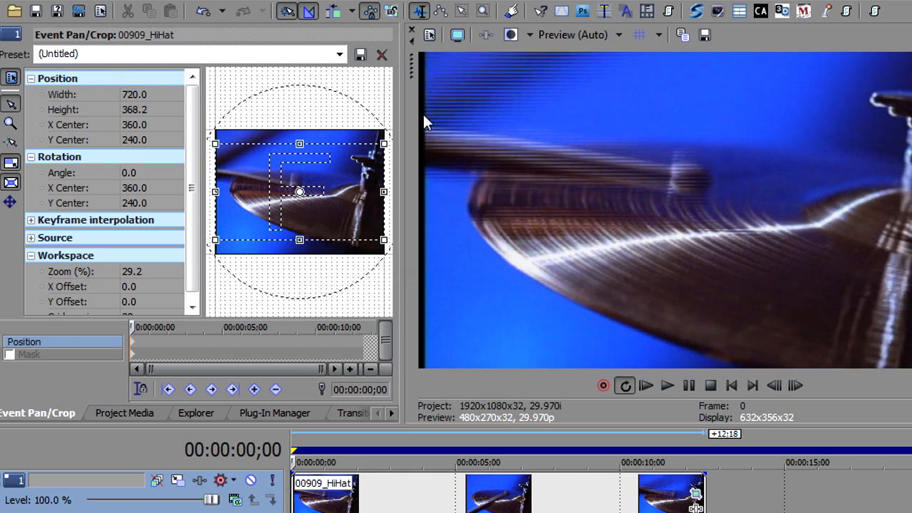
{"action": "left_click", "coordinate": [139, 94]}
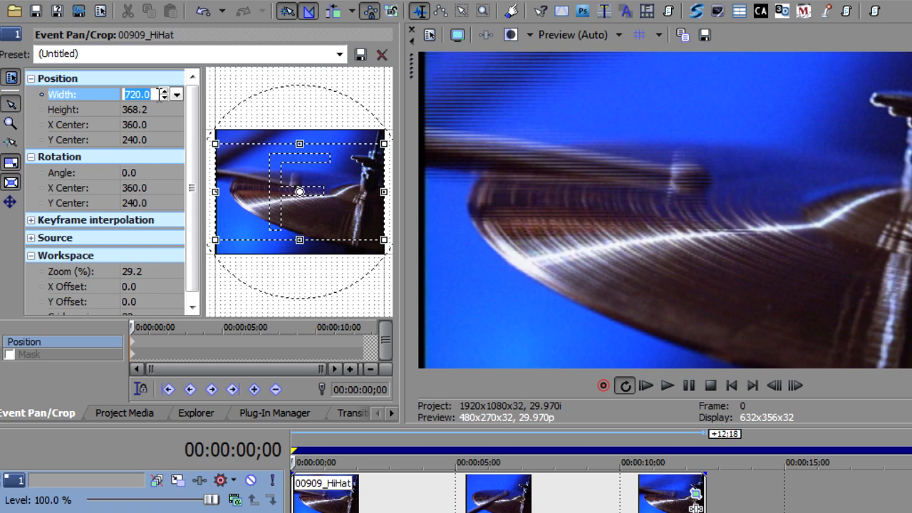
{"action": "type", "text": "704"}
{"action": "key", "text": "Return"}
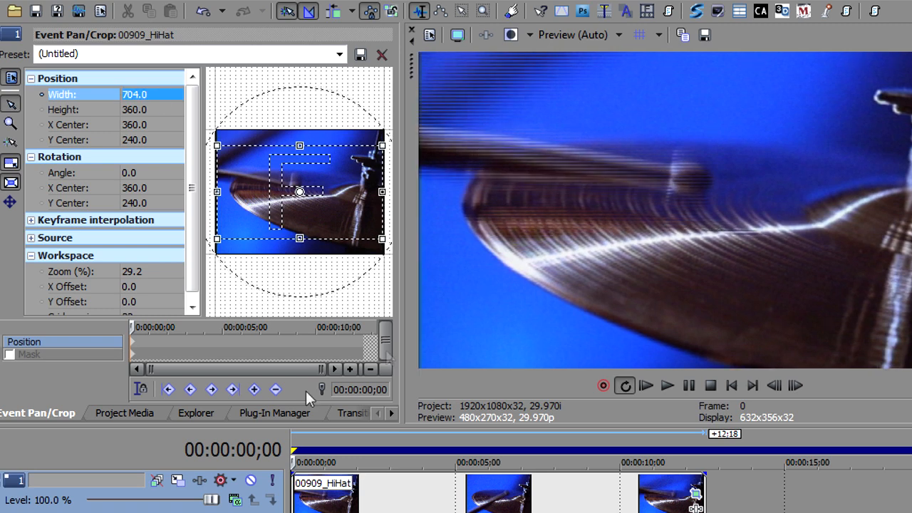
Apply BCC Extruded Spline to the 00909_HiHat event and set its Front Texture Layer to Source Layer.
{"action": "left_click", "coordinate": [277, 415]}
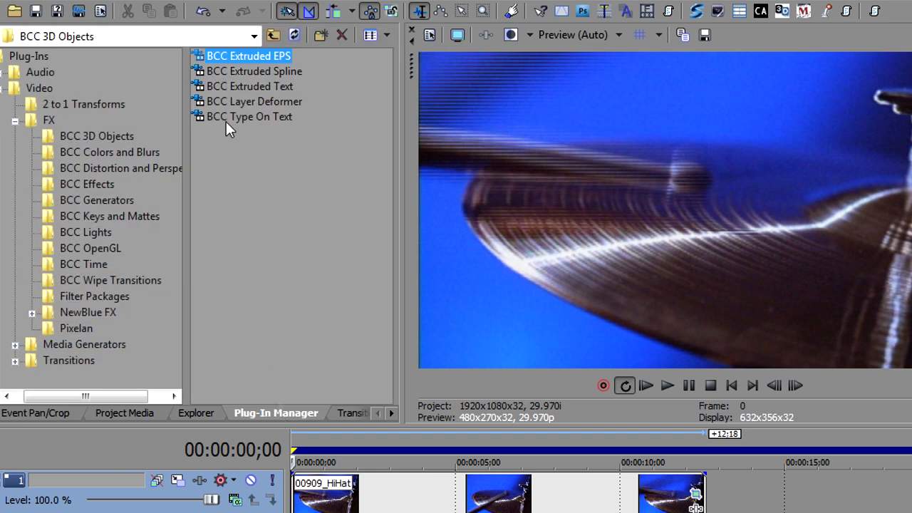
{"action": "left_click_drag", "start_coordinate": [252, 68], "coordinate": [476, 502]}
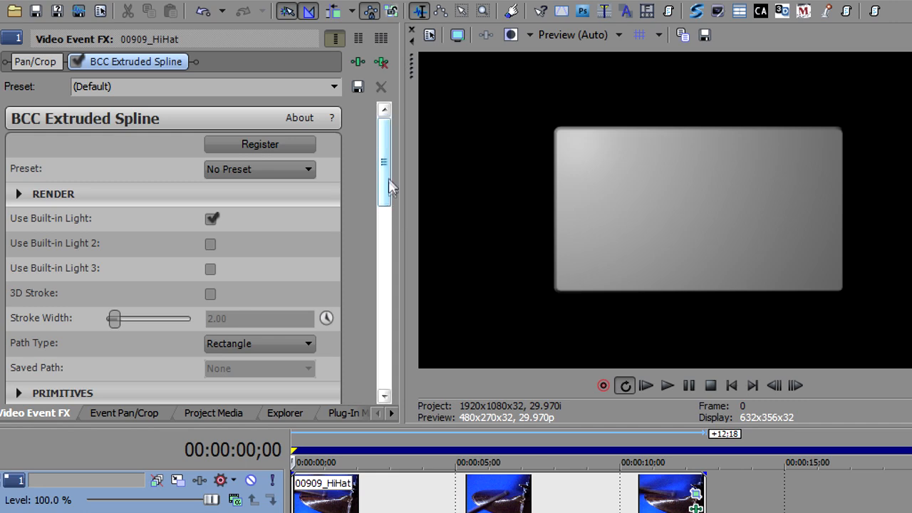
{"action": "left_click_drag", "start_coordinate": [389, 179], "coordinate": [389, 278]}
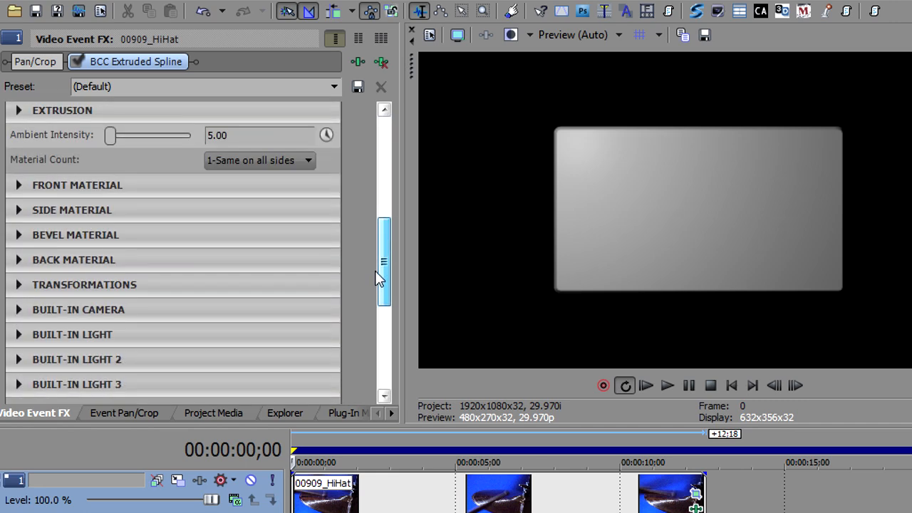
{"action": "left_click", "coordinate": [17, 185]}
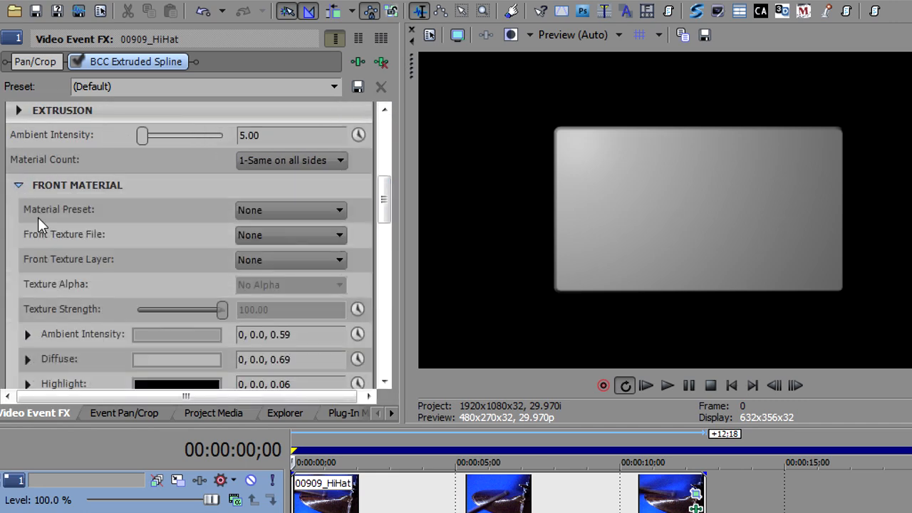
{"action": "left_click", "coordinate": [265, 260]}
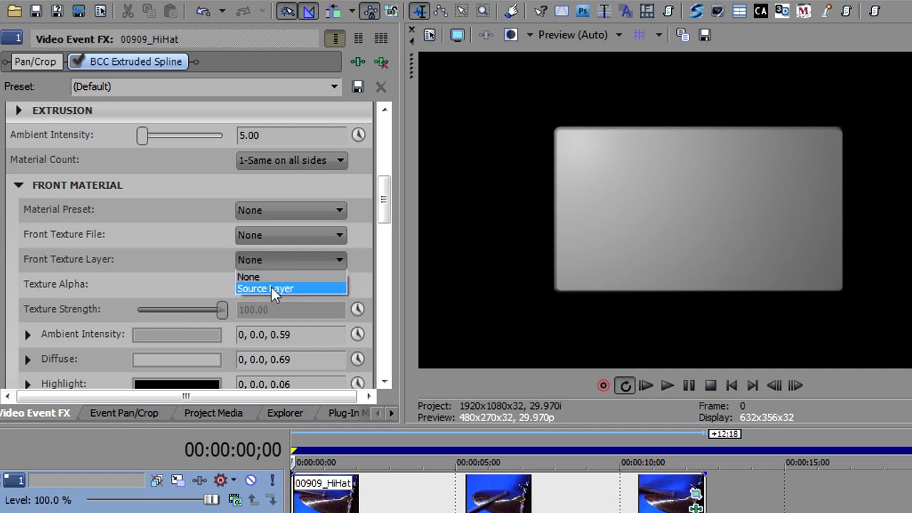
{"action": "left_click", "coordinate": [271, 287]}
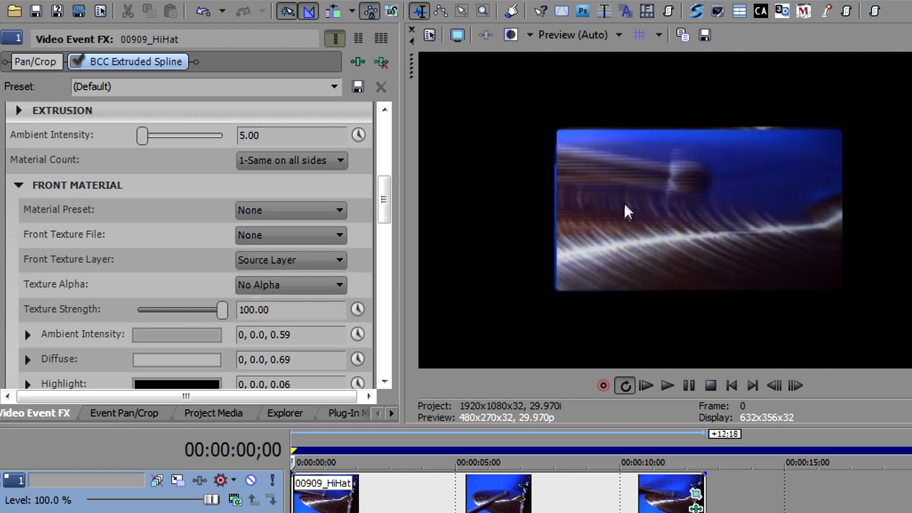
Set the front material texture's Scale X and Scale Y both to 50.
{"action": "left_click_drag", "start_coordinate": [384, 200], "coordinate": [385, 164]}
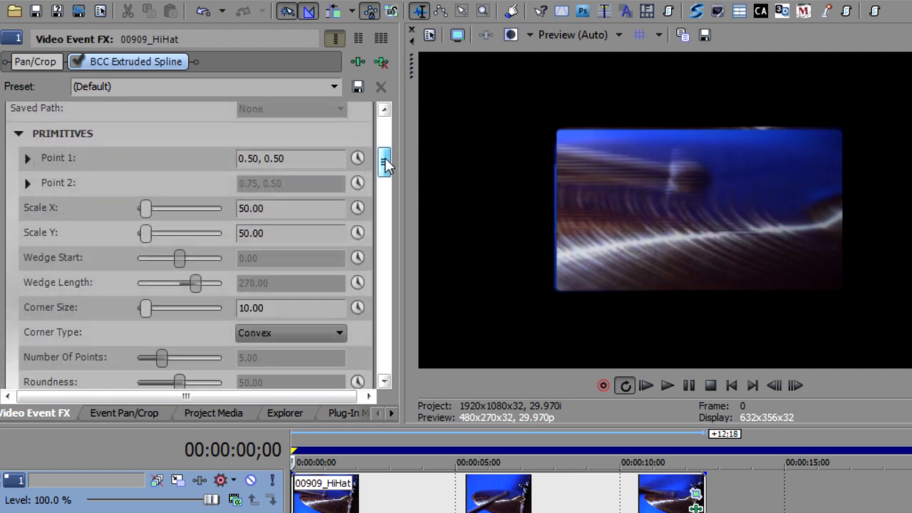
{"action": "left_click_drag", "start_coordinate": [383, 163], "coordinate": [384, 247]}
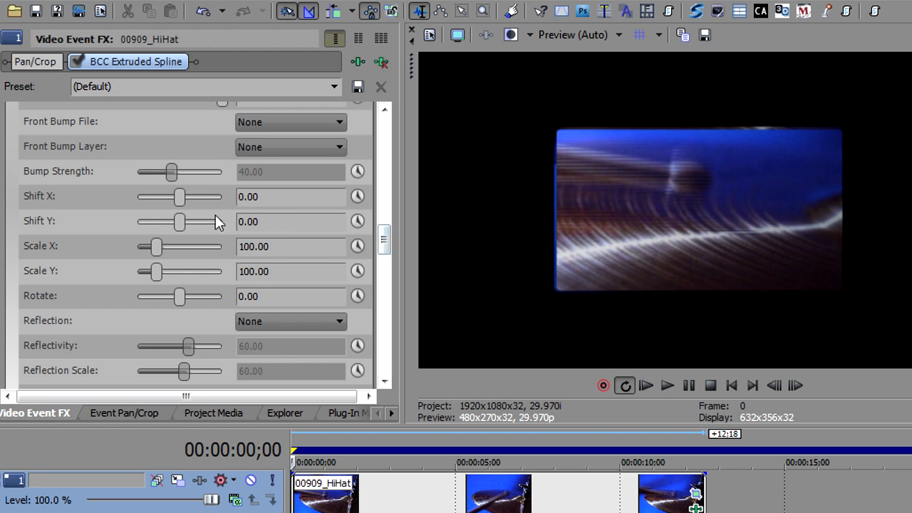
{"action": "double_click", "coordinate": [263, 247]}
{"action": "type", "text": "50"}
{"action": "key", "text": "Return"}
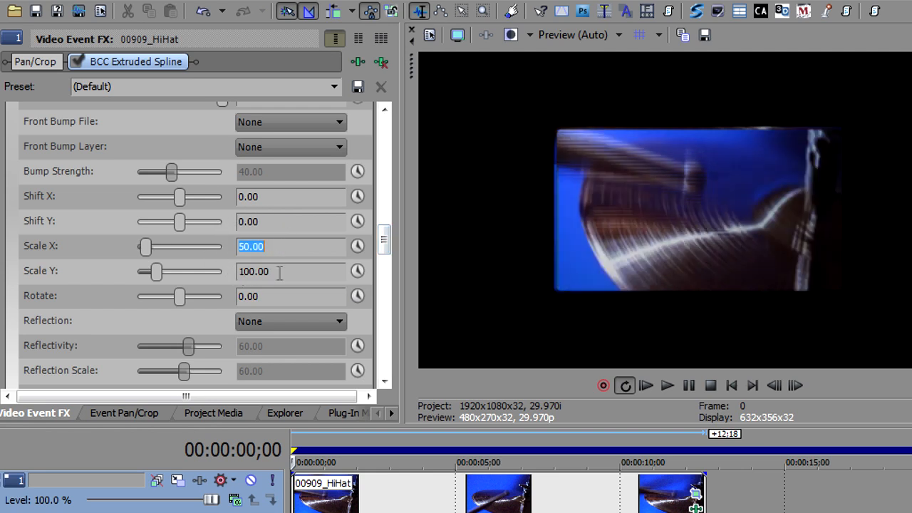
{"action": "double_click", "coordinate": [278, 271]}
{"action": "type", "text": "50"}
{"action": "key", "text": "Return"}
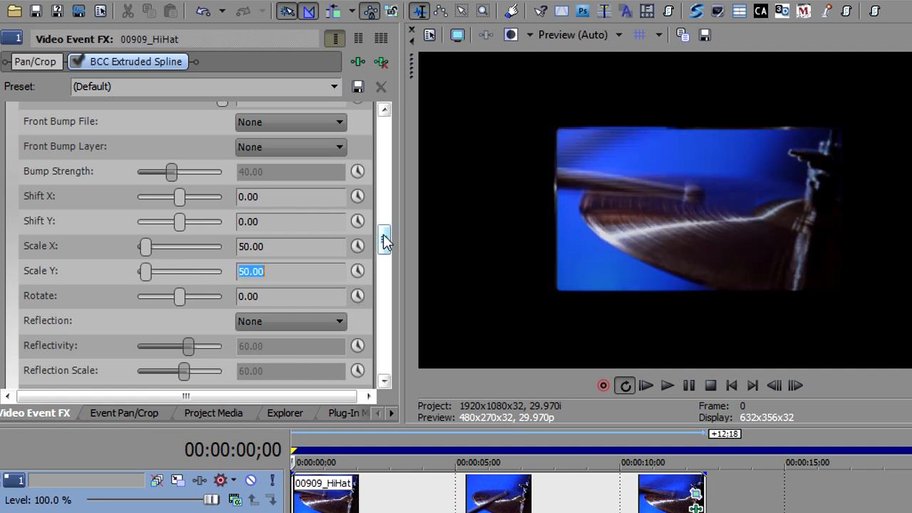
Set the extruded rectangle's Rotate Y to 83.37 and Material Count to 2-Front/Back, Bevel/Side, and collapse the Front Material settings.
{"action": "left_click_drag", "start_coordinate": [384, 240], "coordinate": [388, 284]}
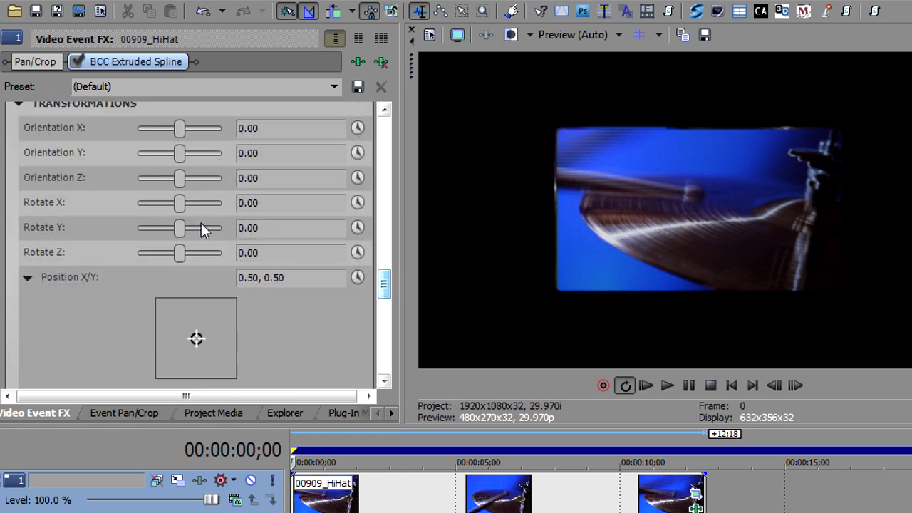
{"action": "left_click_drag", "start_coordinate": [181, 229], "coordinate": [187, 234]}
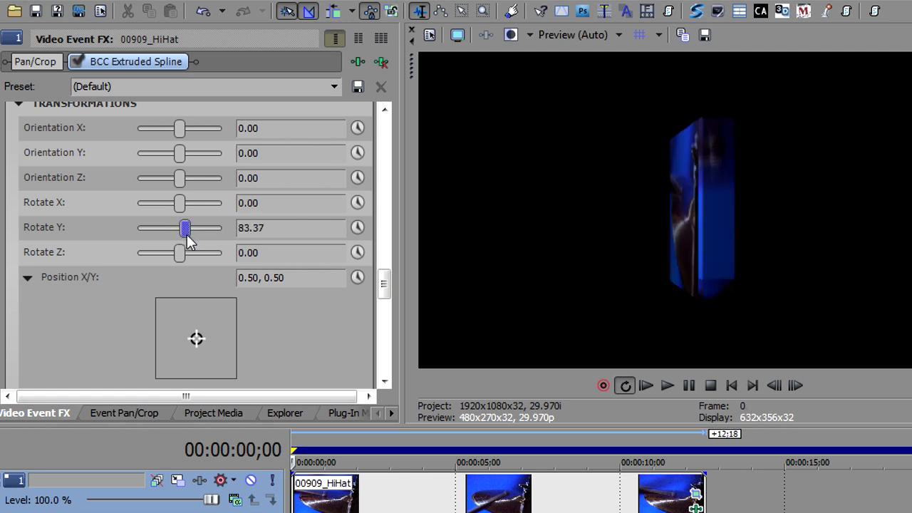
{"action": "left_click_drag", "start_coordinate": [382, 289], "coordinate": [381, 210]}
{"action": "left_click", "coordinate": [290, 169]}
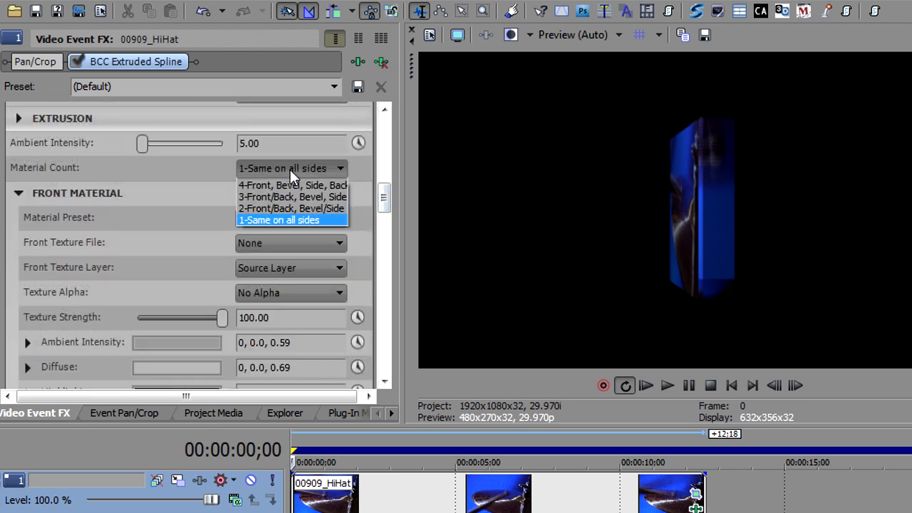
{"action": "left_click", "coordinate": [288, 209]}
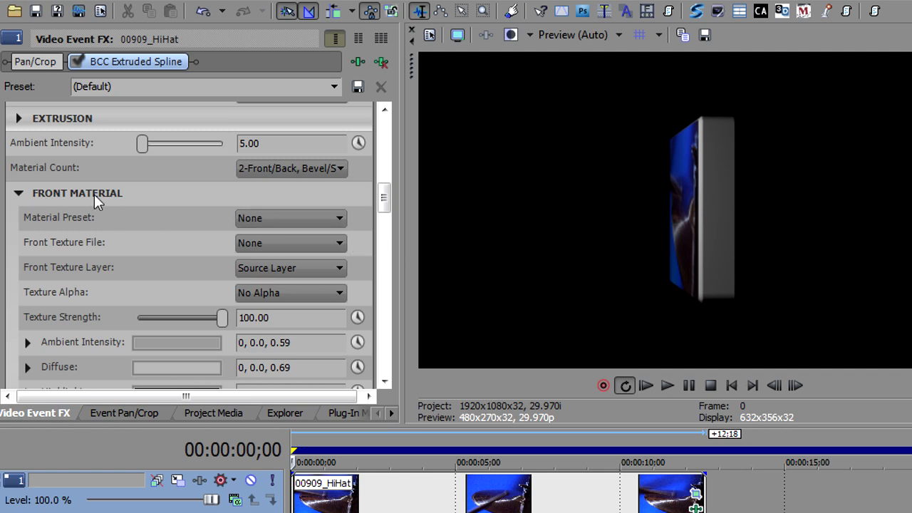
{"action": "left_click", "coordinate": [18, 193]}
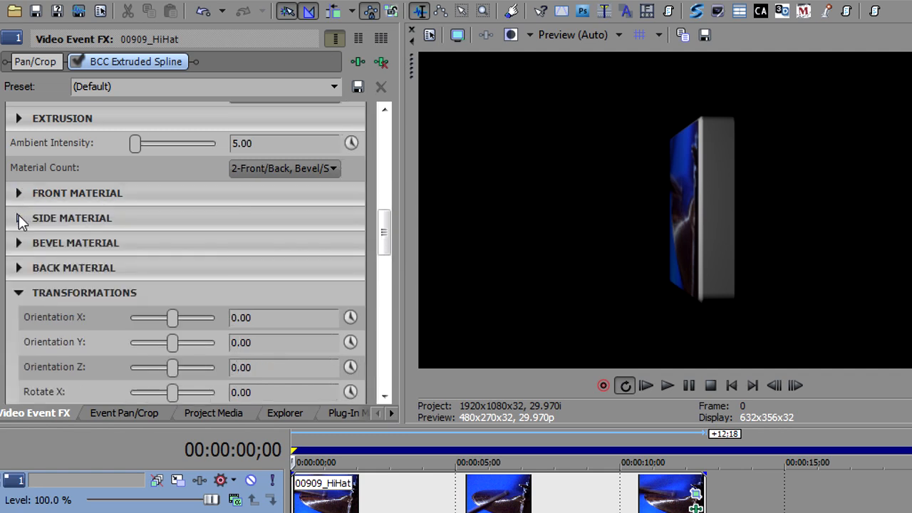
Set the side material's texture file to a metallic-brushedMetal image.
{"action": "left_click", "coordinate": [19, 219]}
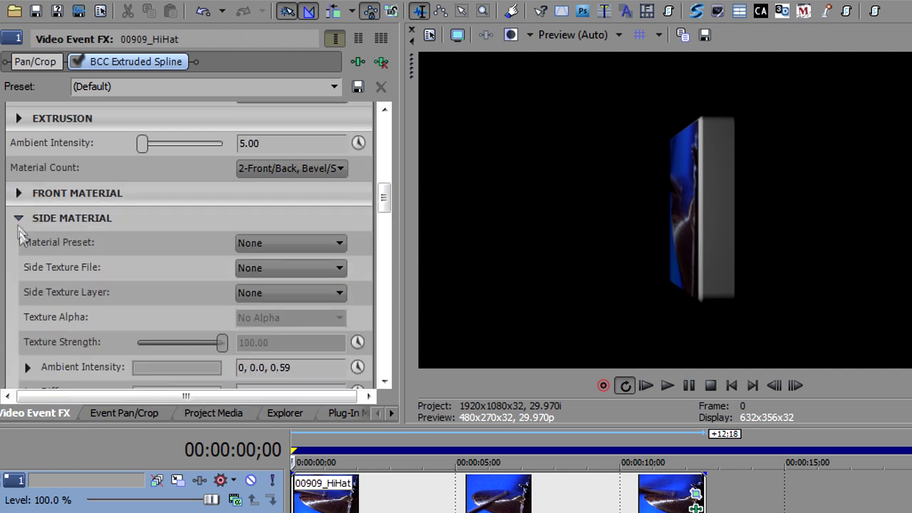
{"action": "left_click", "coordinate": [264, 268]}
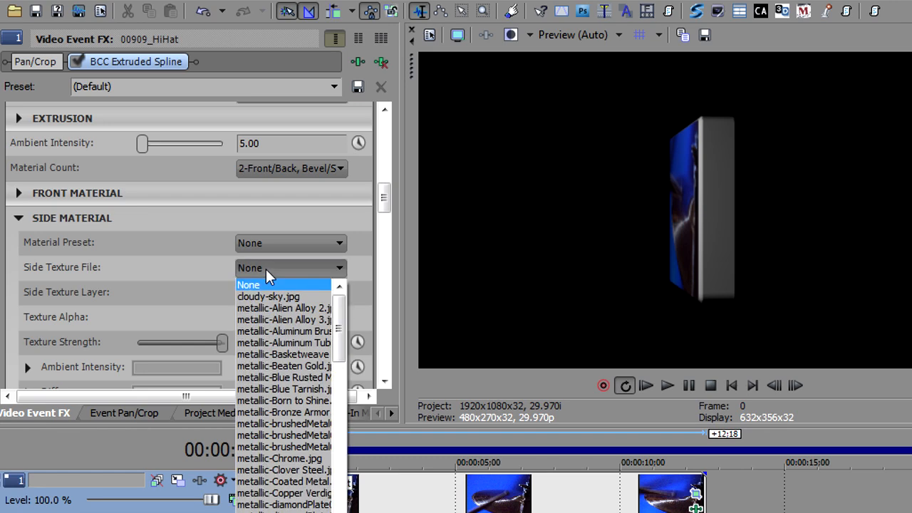
{"action": "left_click", "coordinate": [288, 424]}
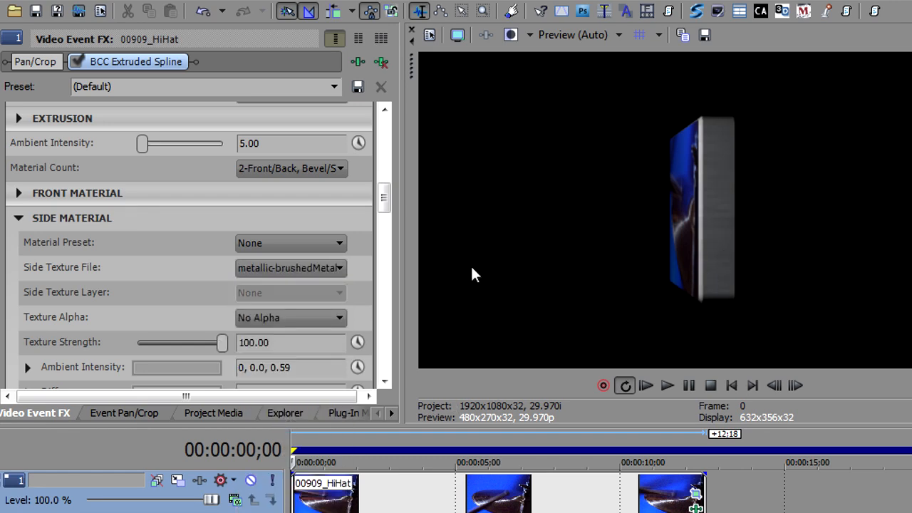
Set the extrusion's Bevel Style to Convex and lower its Extrusion Depth to 4.49.
{"action": "left_click_drag", "start_coordinate": [385, 212], "coordinate": [360, 209]}
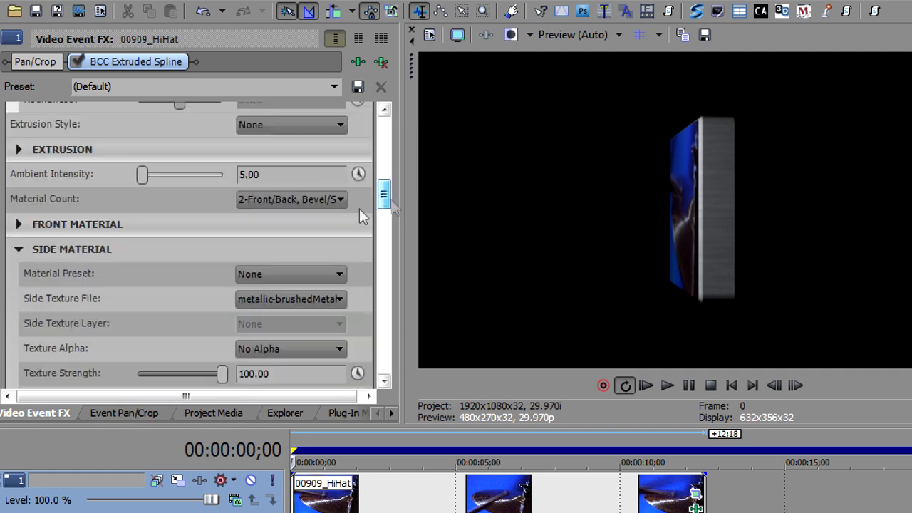
{"action": "left_click", "coordinate": [19, 150]}
{"action": "left_click", "coordinate": [307, 205]}
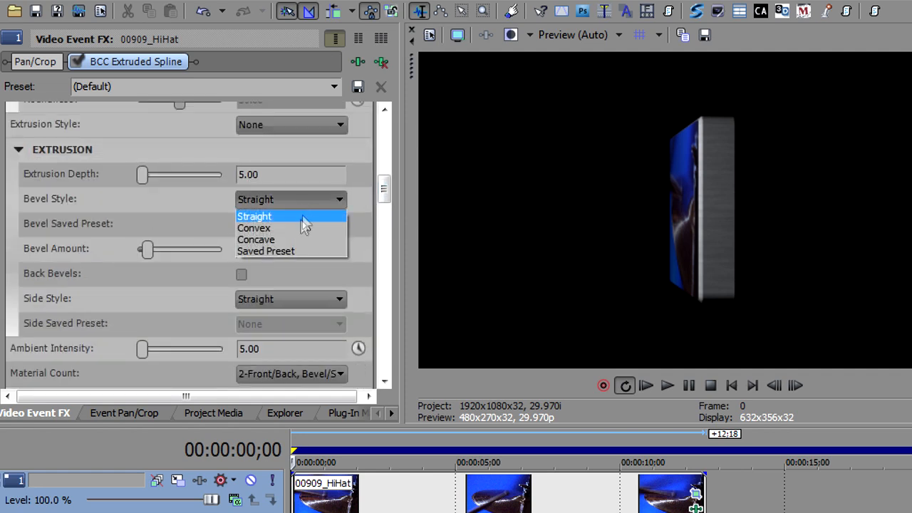
{"action": "left_click", "coordinate": [298, 227]}
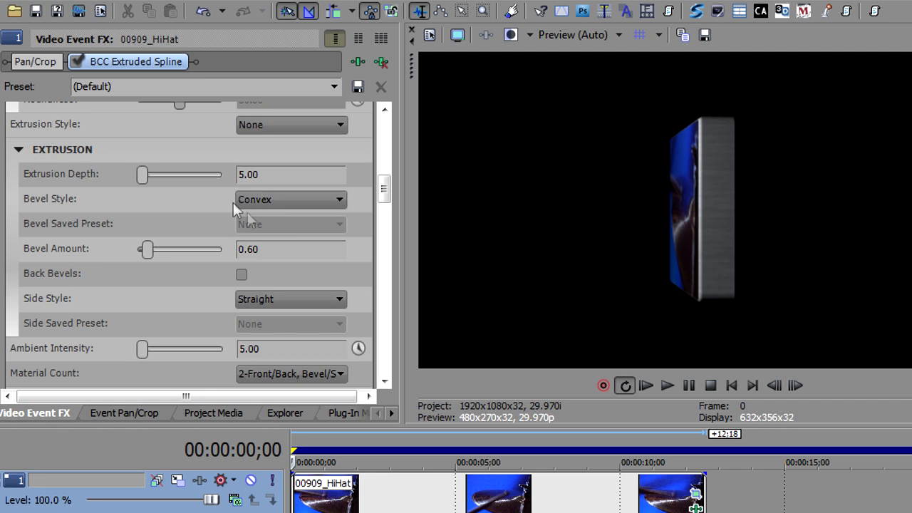
{"action": "left_click_drag", "start_coordinate": [141, 176], "coordinate": [136, 175]}
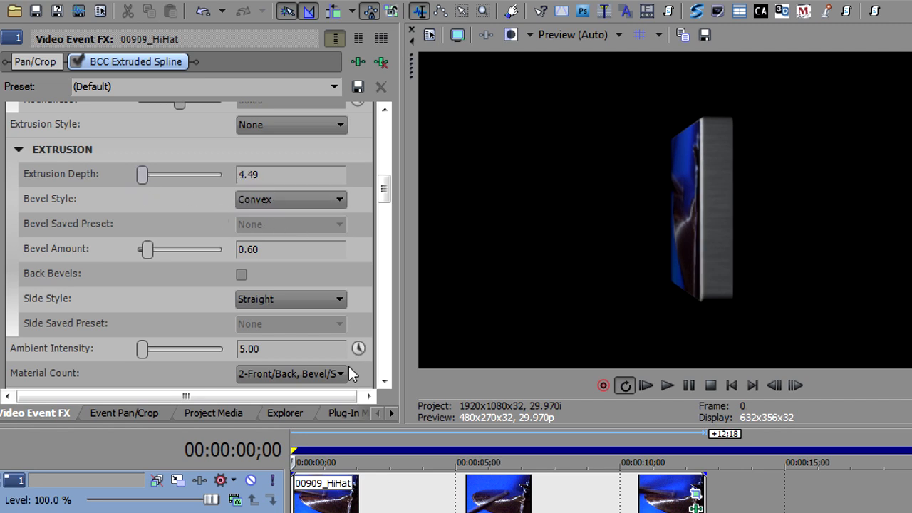
Turn the rectangle to a Rotate Y of 16.67 and set its Corner Size to 25.
{"action": "left_click_drag", "start_coordinate": [384, 196], "coordinate": [384, 286]}
{"action": "left_click_drag", "start_coordinate": [181, 279], "coordinate": [145, 302]}
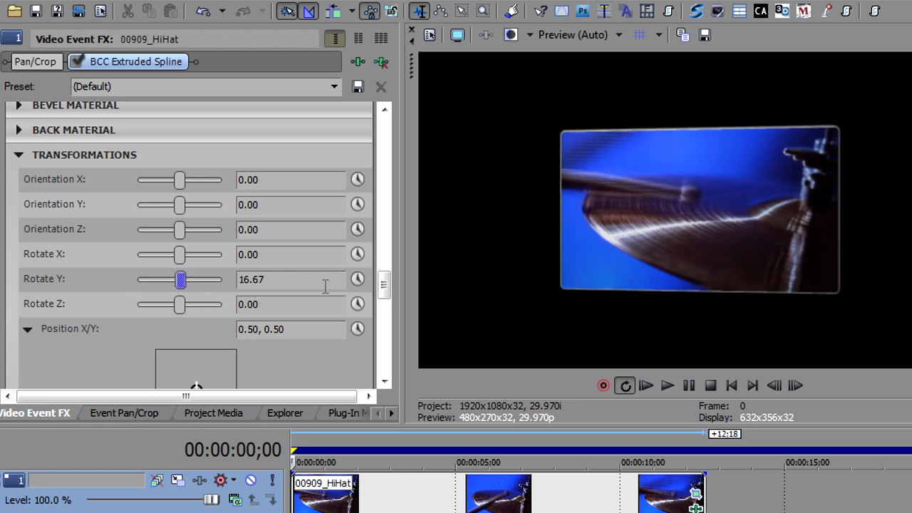
{"action": "left_click_drag", "start_coordinate": [383, 285], "coordinate": [372, 163]}
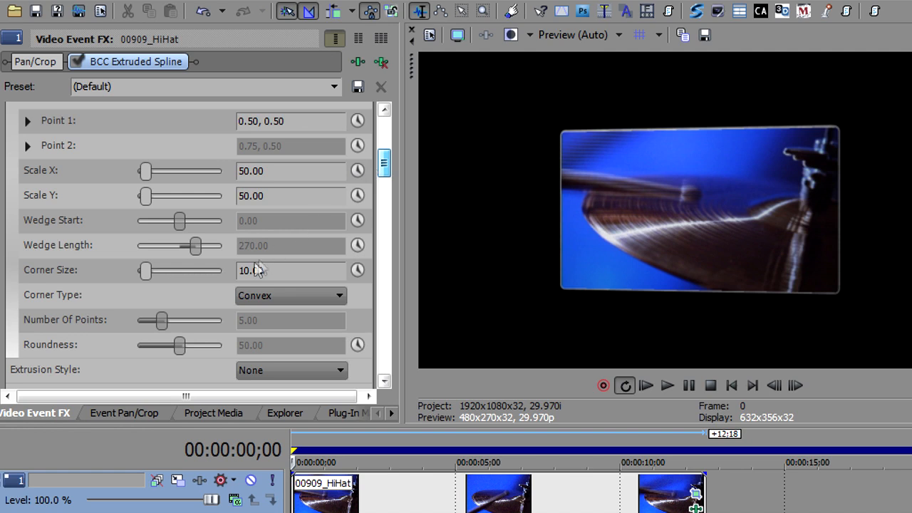
{"action": "left_click_drag", "start_coordinate": [272, 271], "coordinate": [208, 282]}
{"action": "type", "text": "25"}
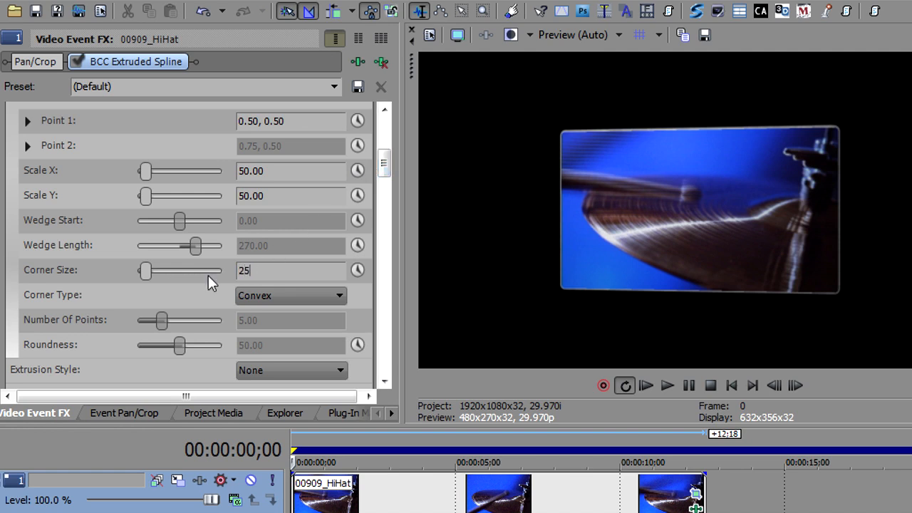
{"action": "key", "text": "Return"}
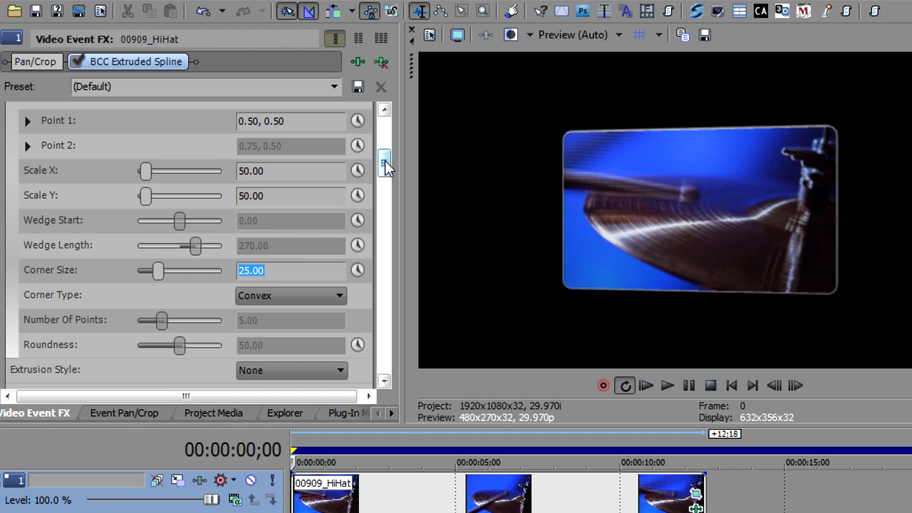
Move the rectangle to Position X/Y 0.32, 0.64 and reset its Rotate Y to 0.
{"action": "left_click_drag", "start_coordinate": [384, 166], "coordinate": [383, 300]}
{"action": "left_click_drag", "start_coordinate": [195, 285], "coordinate": [181, 277]}
{"action": "double_click", "coordinate": [179, 176]}
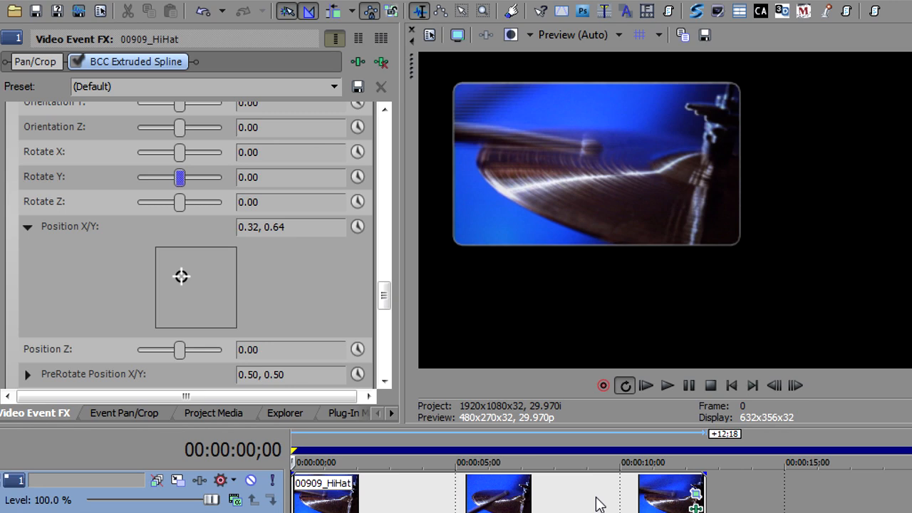
Set the loop region's length to 5 seconds and trim the end of the 00909_HiHat event to match it.
{"action": "left_click_drag", "start_coordinate": [702, 482], "coordinate": [478, 485]}
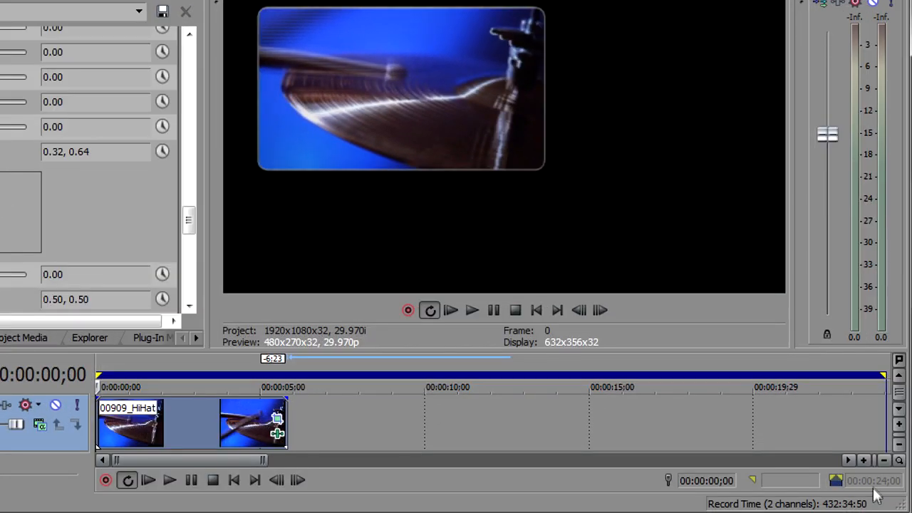
{"action": "left_click", "coordinate": [875, 483]}
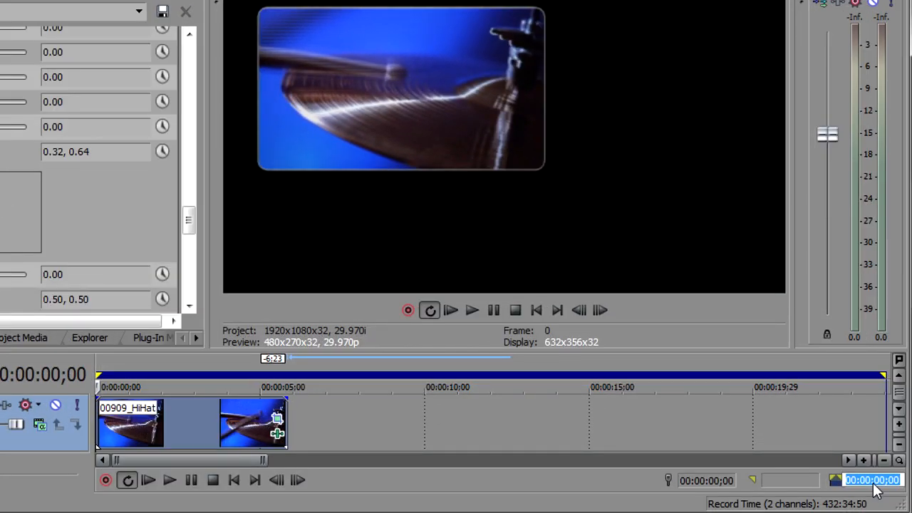
{"action": "type", "text": "5.00"}
{"action": "key", "text": "Return"}
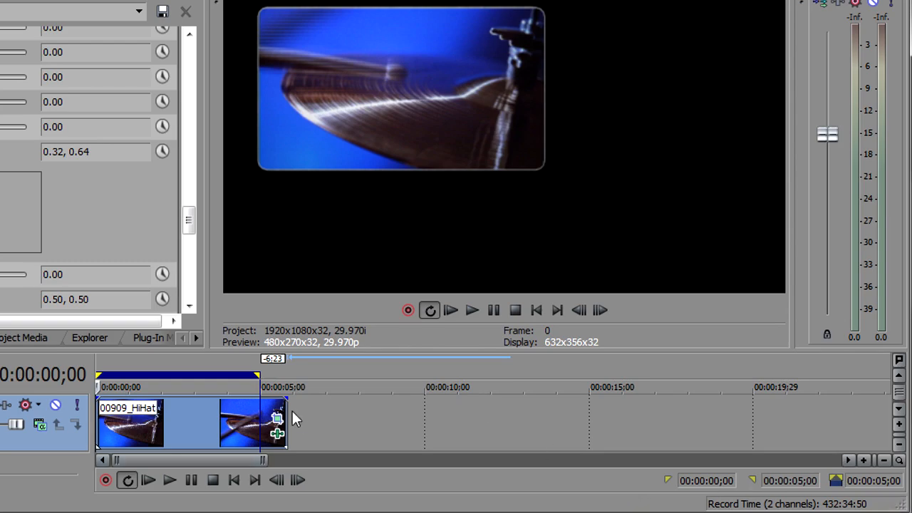
{"action": "left_click_drag", "start_coordinate": [285, 406], "coordinate": [259, 408]}
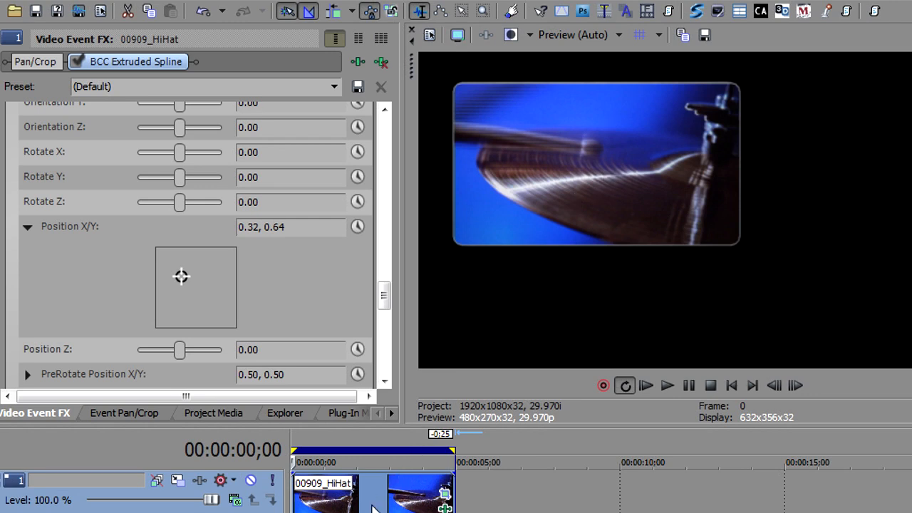
Animate Rotate Y and add keyframes holding 0 at 00:00:01;00 and 00:00:04;00.
{"action": "left_click", "coordinate": [357, 178]}
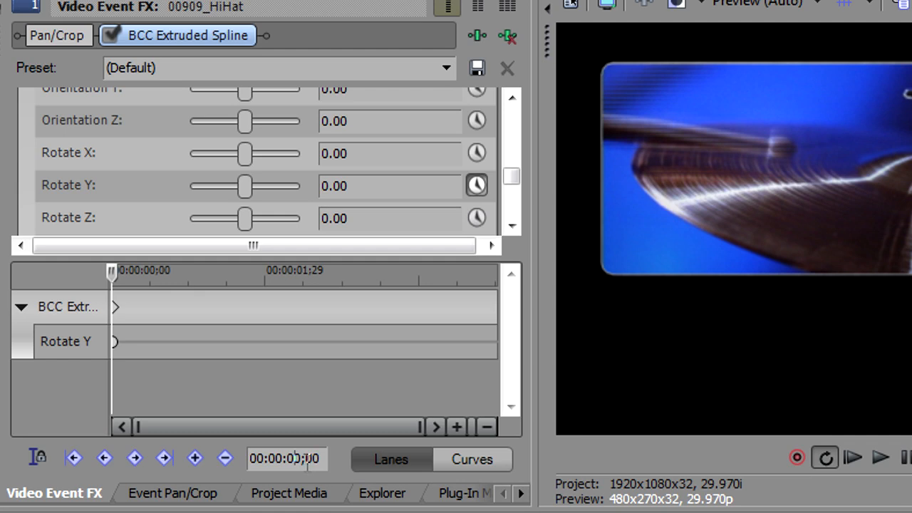
{"action": "left_click", "coordinate": [308, 460]}
{"action": "type", "text": "1"}
{"action": "key", "text": "Return"}
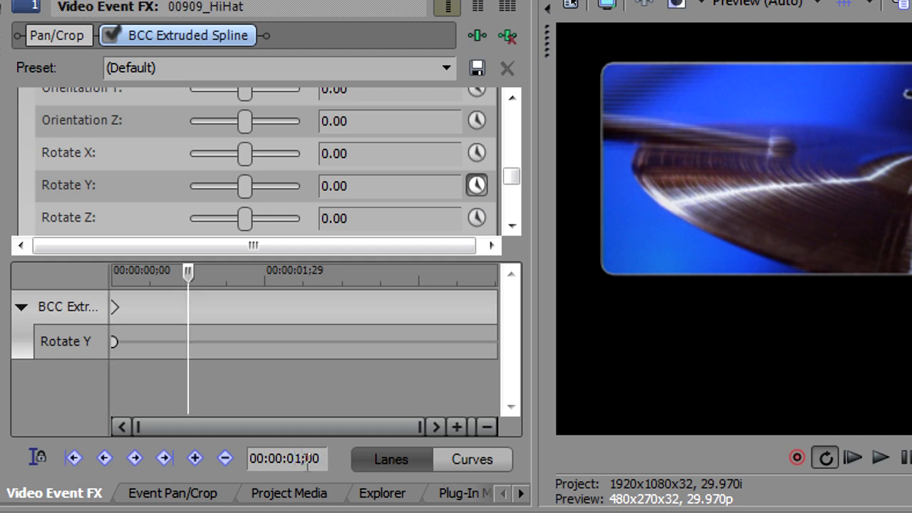
{"action": "left_click", "coordinate": [188, 457]}
{"action": "key", "text": "Return"}
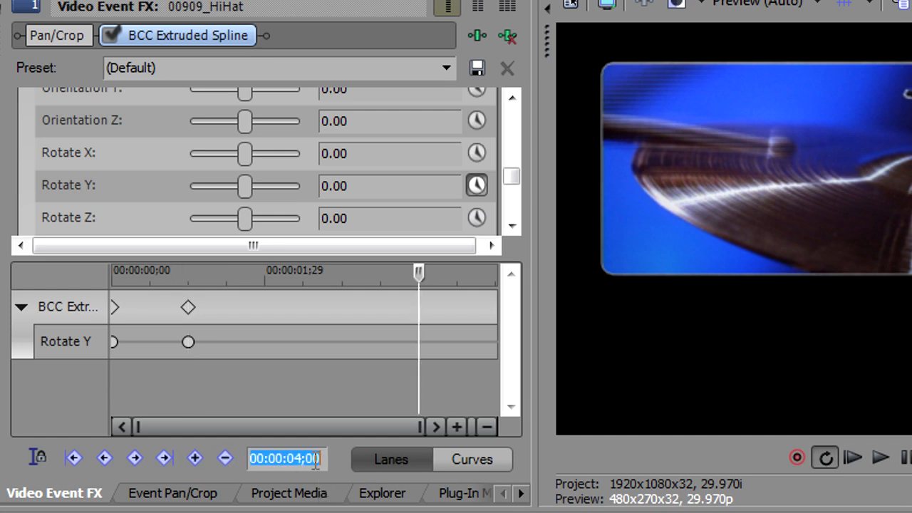
{"action": "left_click", "coordinate": [195, 459]}
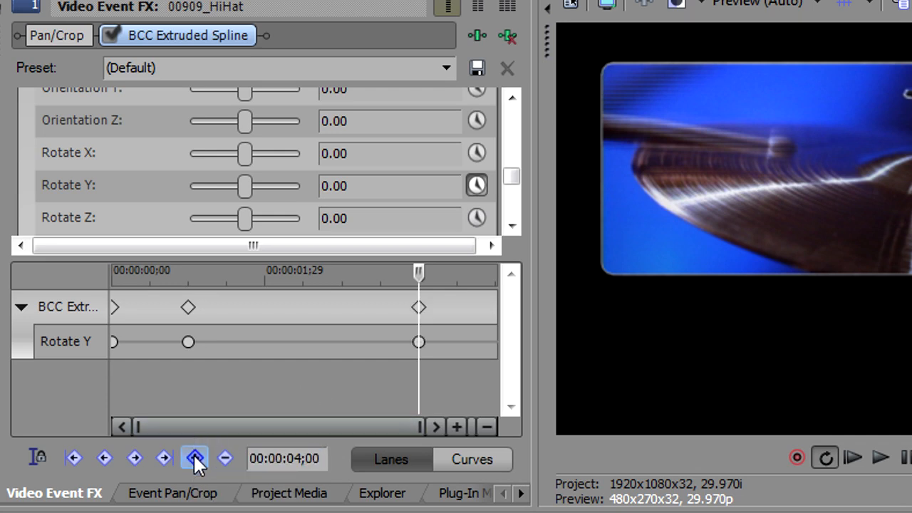
Set Rotate Y to -90 at the first keyframe, at 00:00:00;00.
{"action": "left_click", "coordinate": [112, 306]}
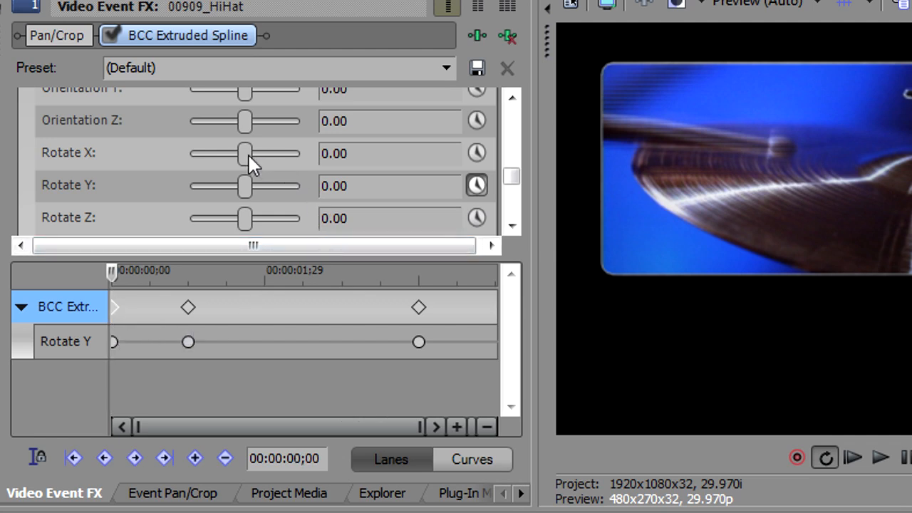
{"action": "left_click_drag", "start_coordinate": [244, 185], "coordinate": [271, 188]}
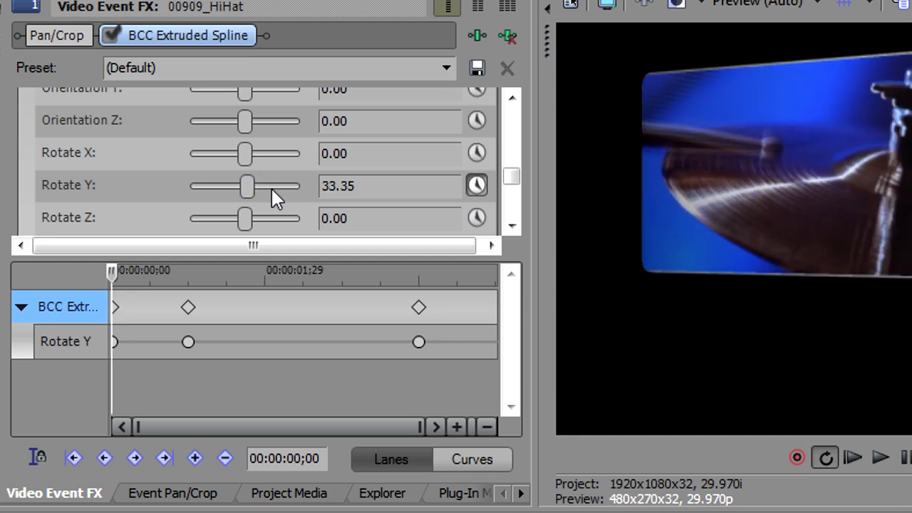
{"action": "left_click_drag", "start_coordinate": [196, 197], "coordinate": [177, 202]}
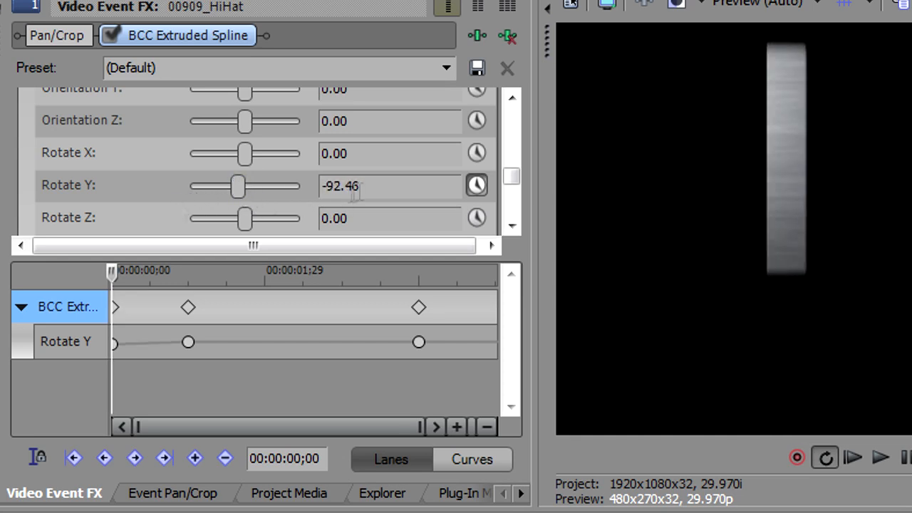
{"action": "type", "text": "-90"}
{"action": "key", "text": "Return"}
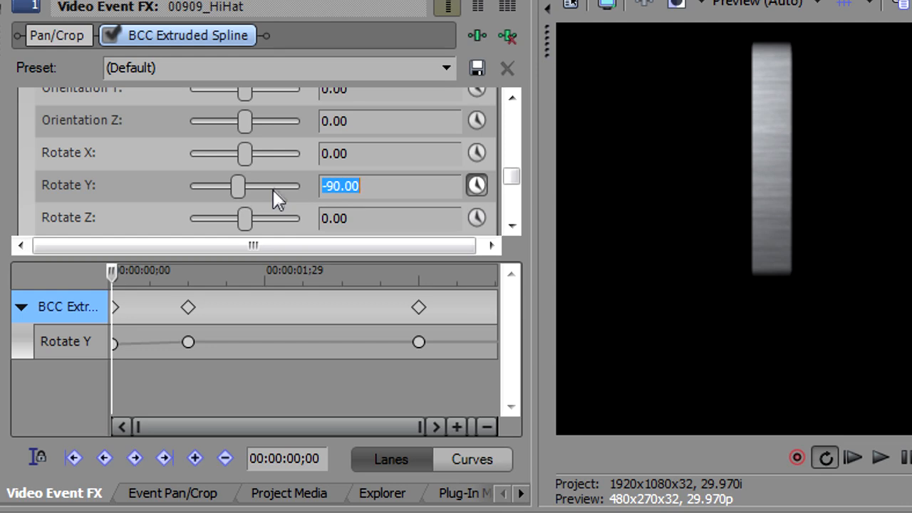
Synchronize the effect's keyframe cursor with the timeline and step through the keyframes at 1 and 4 seconds.
{"action": "left_click", "coordinate": [187, 307]}
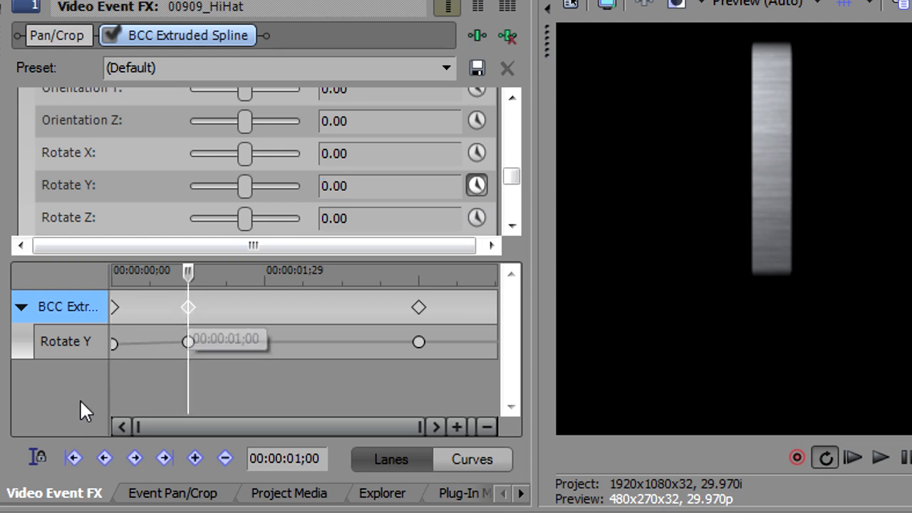
{"action": "left_click", "coordinate": [38, 456]}
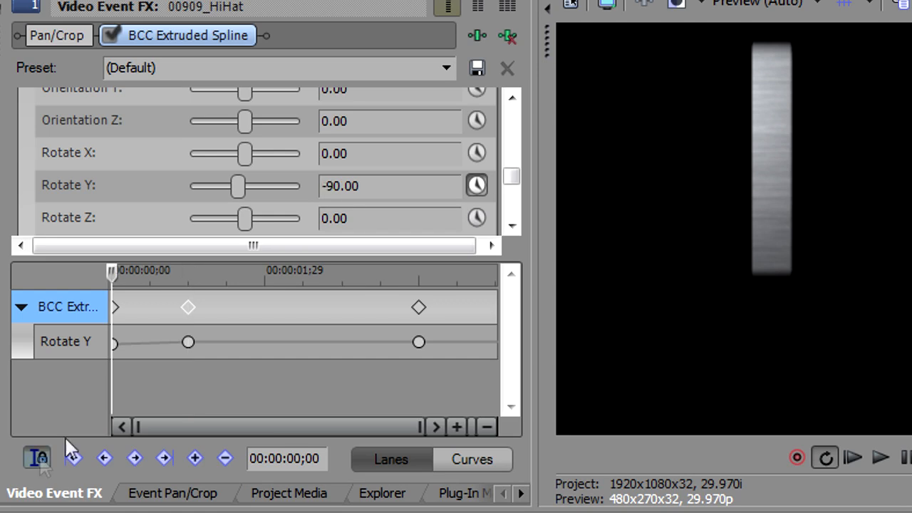
{"action": "left_click", "coordinate": [188, 307]}
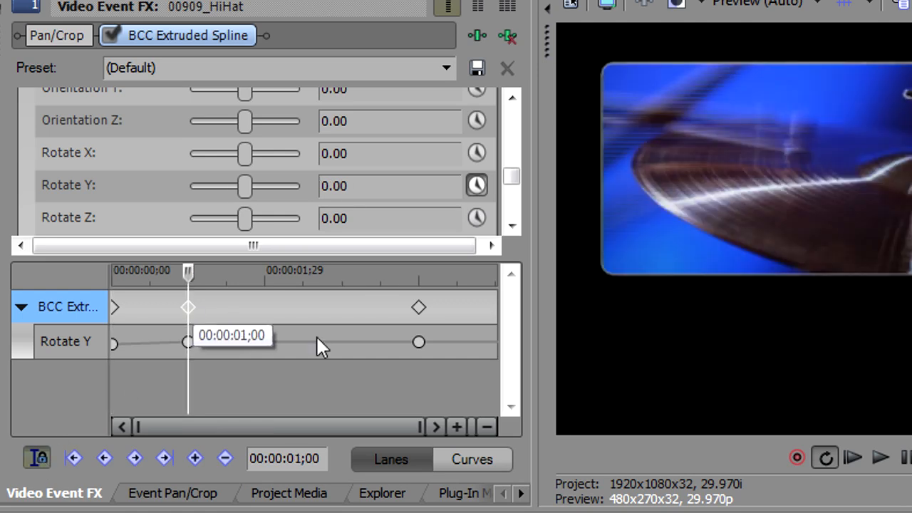
{"action": "left_click", "coordinate": [419, 308]}
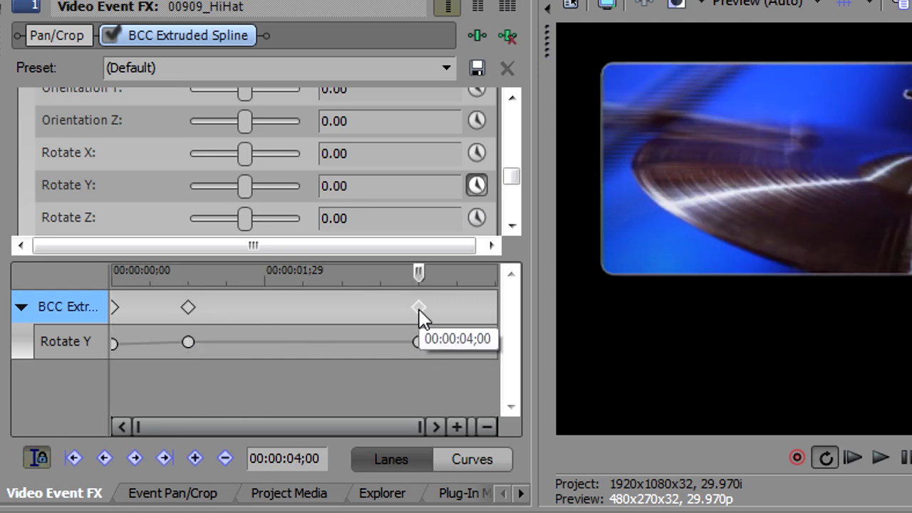
Set Rotate Y to 90 at 00:00:05;00, the end of the event, and play back the rotation.
{"action": "left_click", "coordinate": [164, 458]}
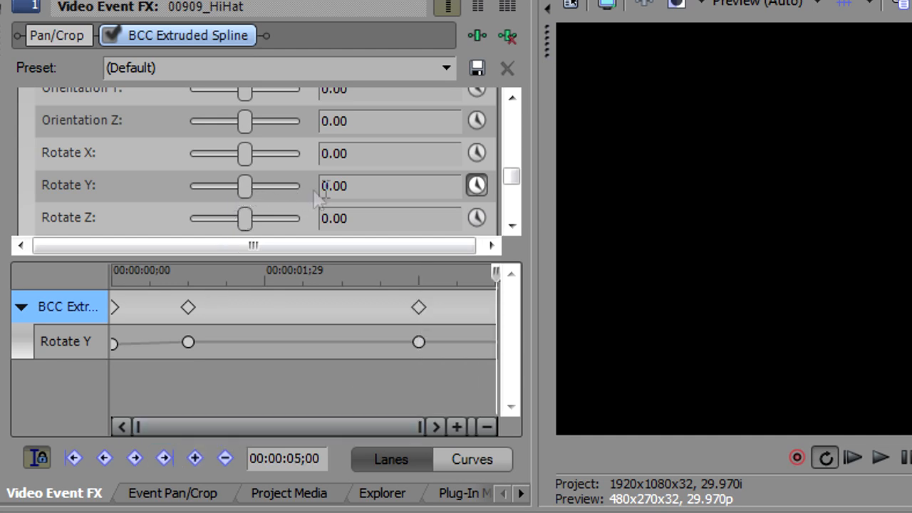
{"action": "left_click", "coordinate": [361, 185]}
{"action": "type", "text": "90"}
{"action": "key", "text": "Return"}
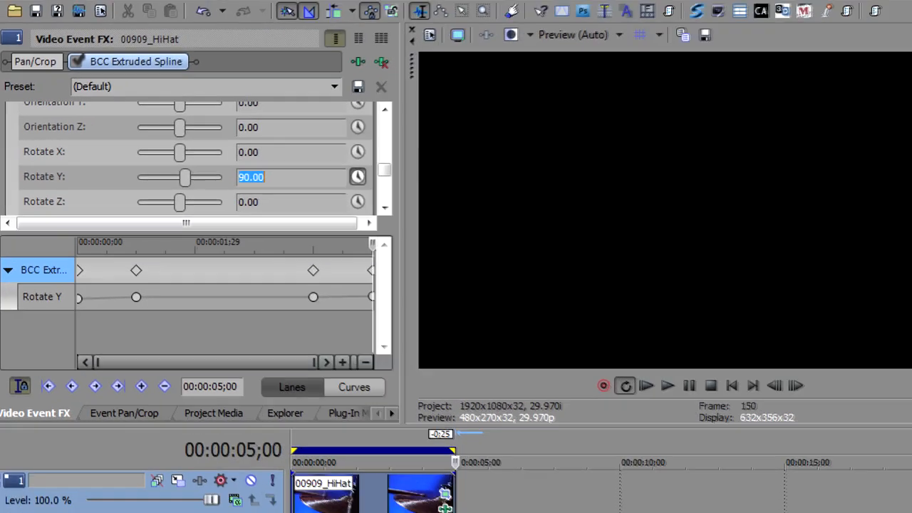
{"action": "key", "text": "space"}
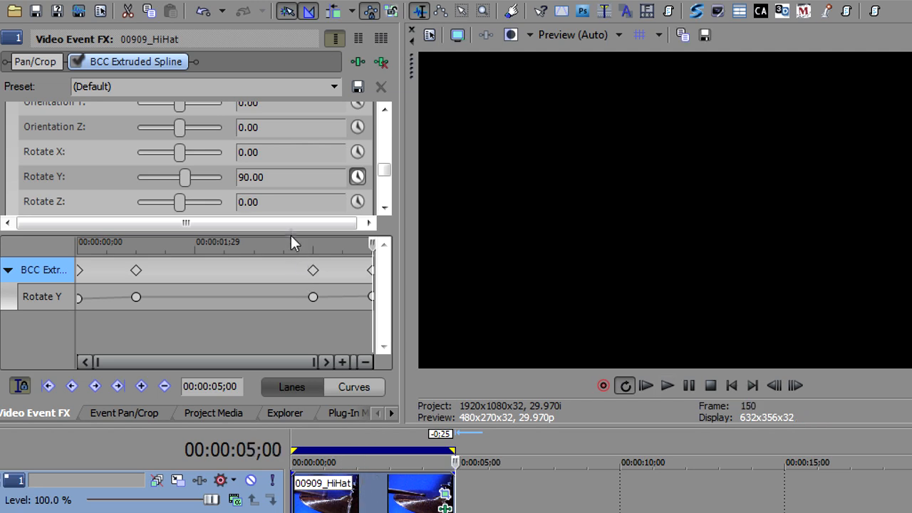
{"action": "left_click_drag", "start_coordinate": [287, 287], "coordinate": [287, 300]}
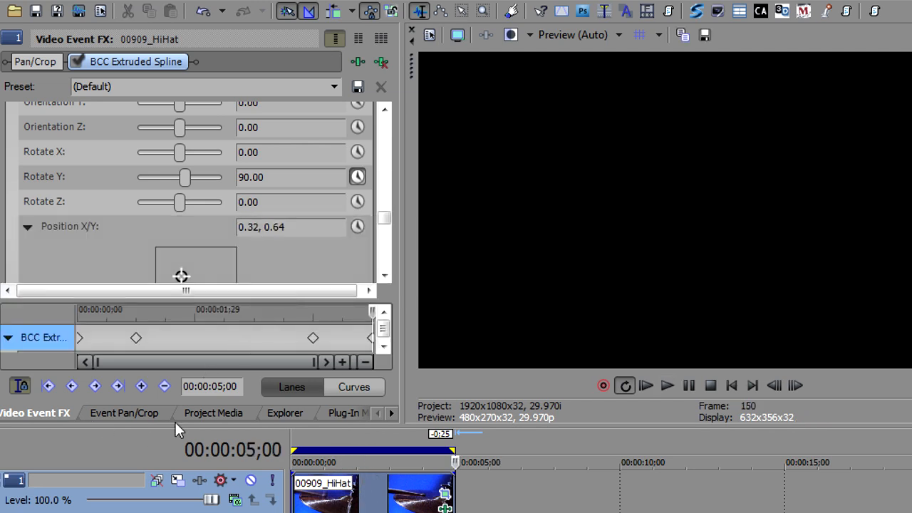
Add 00919_SpanishGuitar.avi directly after the 00909_HiHat event and, with the loop region moved over it, trim its end to 00:00:10;00.
{"action": "left_click", "coordinate": [282, 413]}
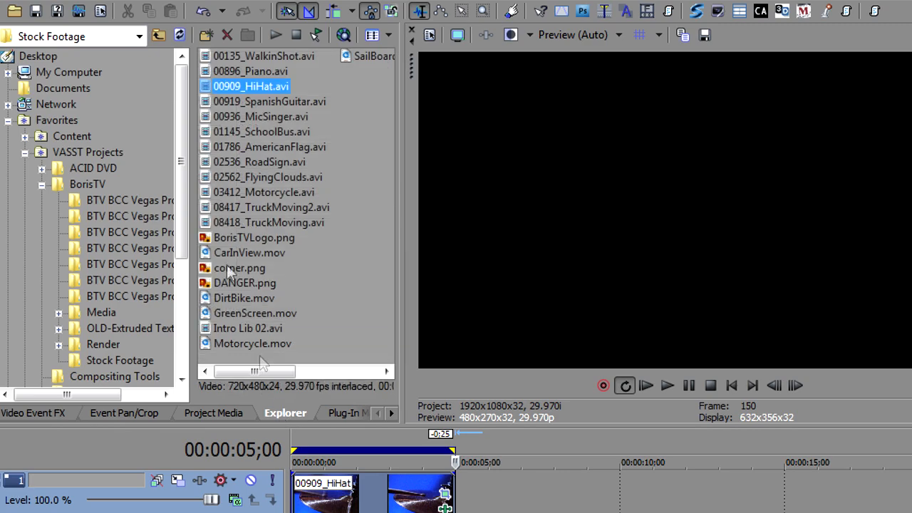
{"action": "left_click_drag", "start_coordinate": [270, 97], "coordinate": [474, 506]}
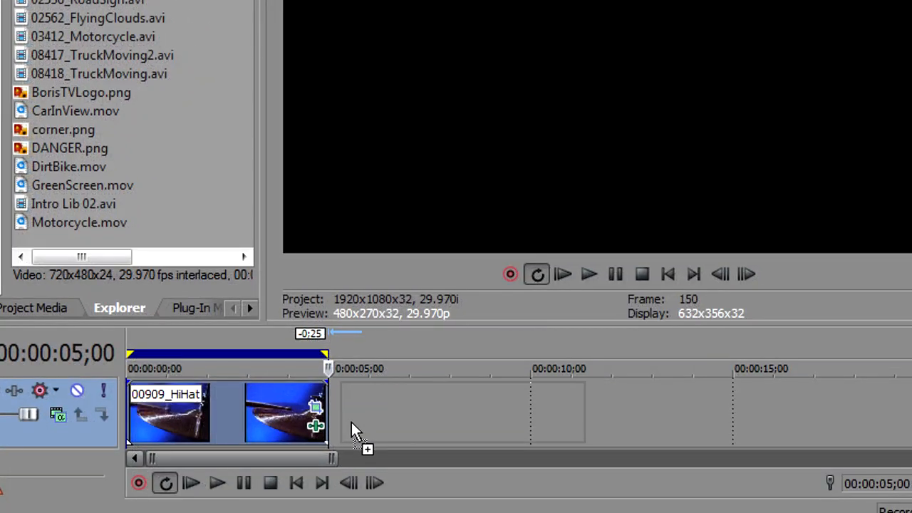
{"action": "left_click_drag", "start_coordinate": [352, 422], "coordinate": [339, 425]}
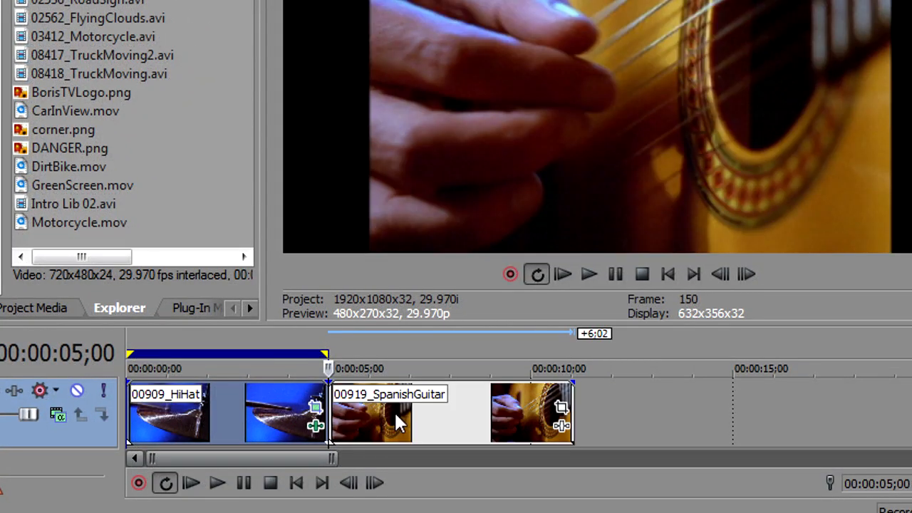
{"action": "left_click_drag", "start_coordinate": [251, 352], "coordinate": [451, 355]}
{"action": "left_click_drag", "start_coordinate": [572, 396], "coordinate": [527, 391]}
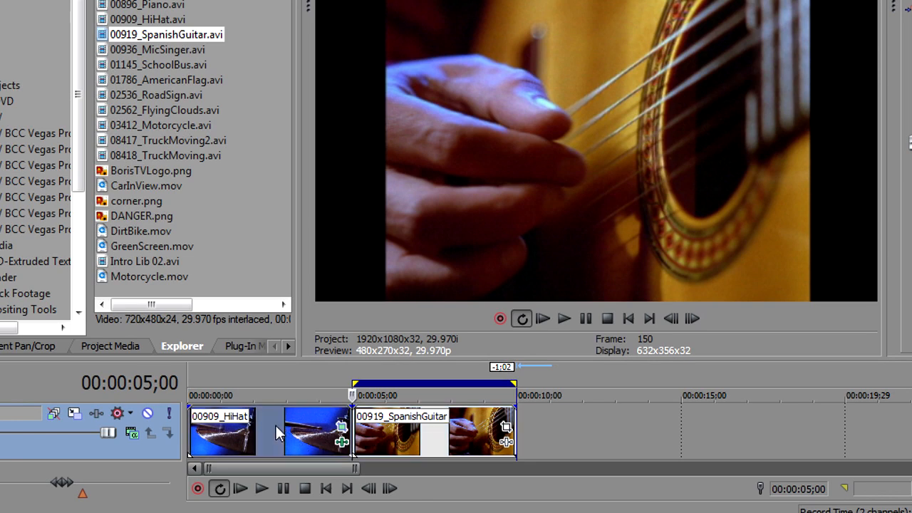
Copy the 00909_HiHat event's attributes onto the 00919_SpanishGuitar event and play back the result.
{"action": "right_click", "coordinate": [276, 426]}
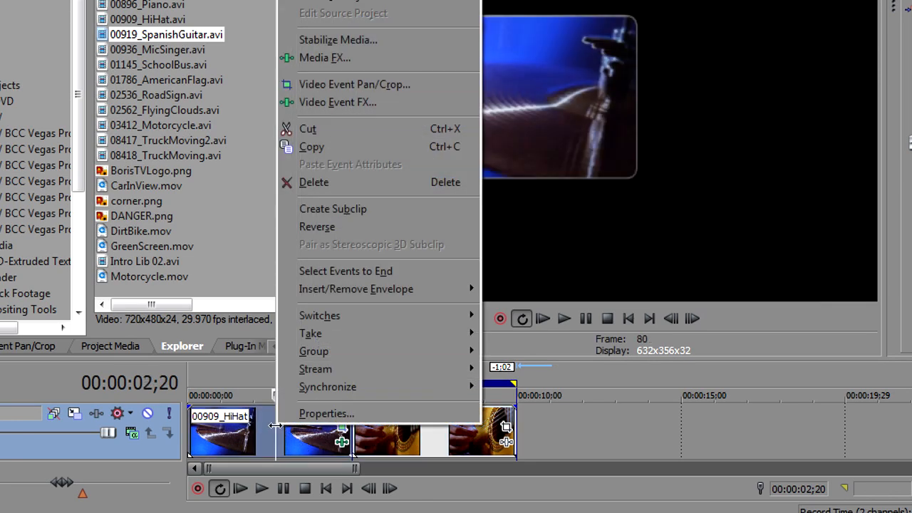
{"action": "left_click", "coordinate": [306, 147]}
{"action": "right_click", "coordinate": [393, 437]}
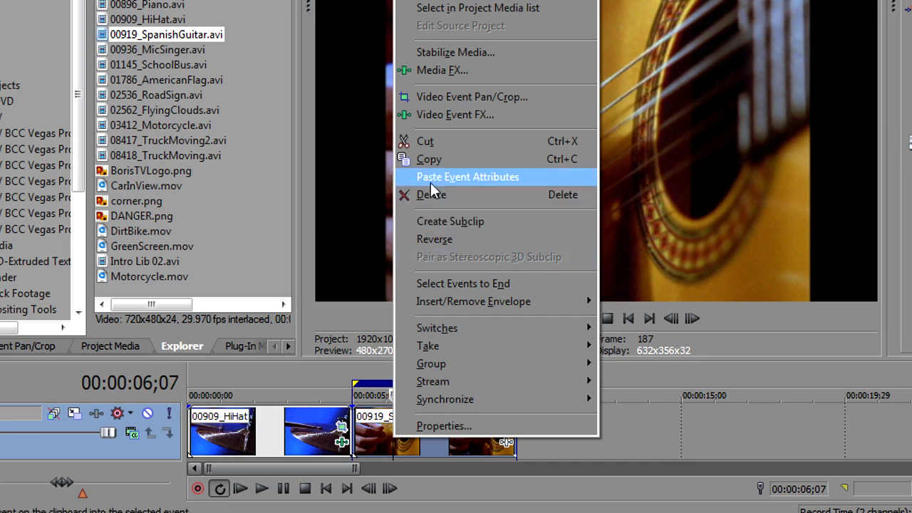
{"action": "left_click", "coordinate": [432, 179]}
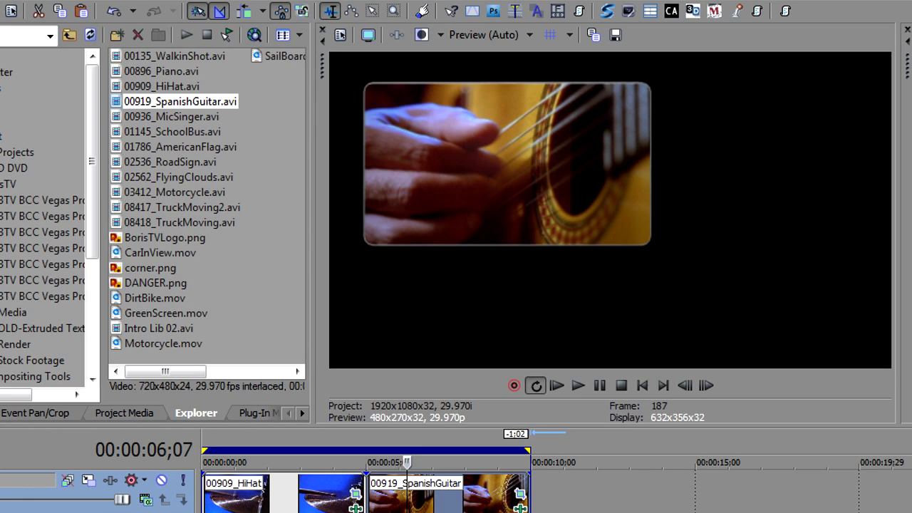
{"action": "key", "text": "space"}
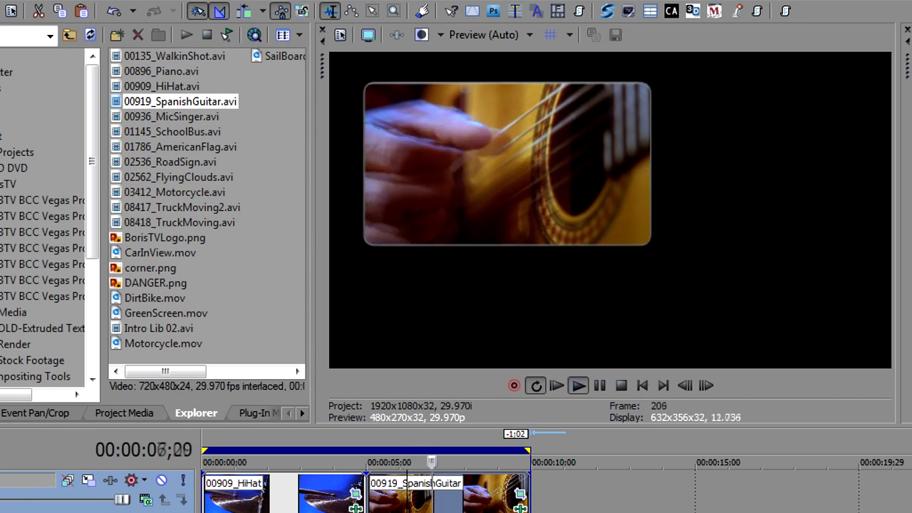